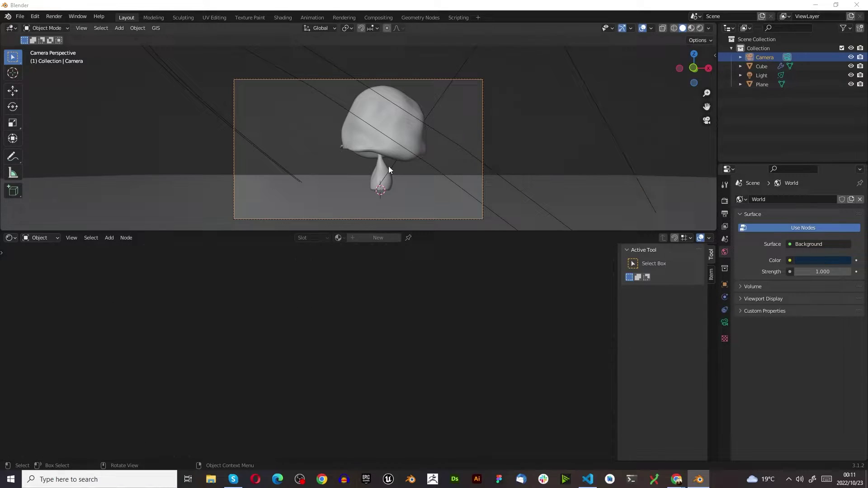
Switch the viewport to Rendered shading and zoom the camera view to inspect the blue toon mushroom.
{"action": "left_click", "coordinate": [700, 28]}
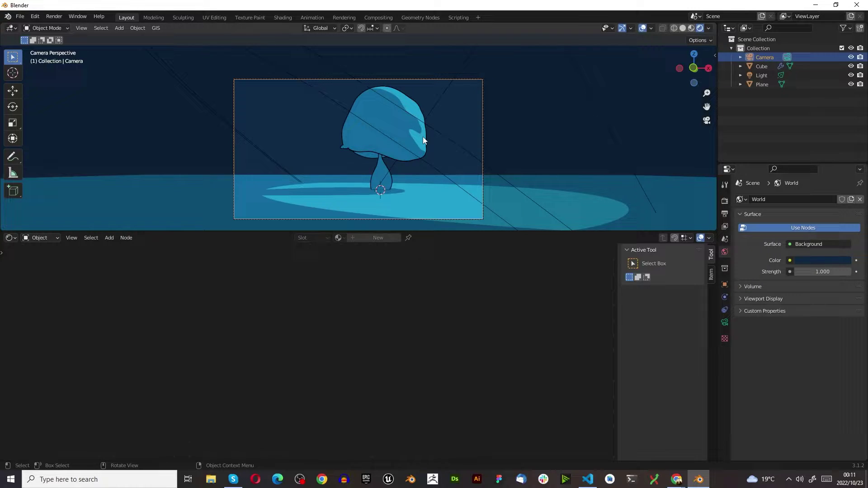
{"action": "scroll", "coordinate": [372, 148], "scroll_direction": "down", "scroll_amount": 2}
{"action": "scroll", "coordinate": [325, 83], "scroll_direction": "up", "scroll_amount": 4}
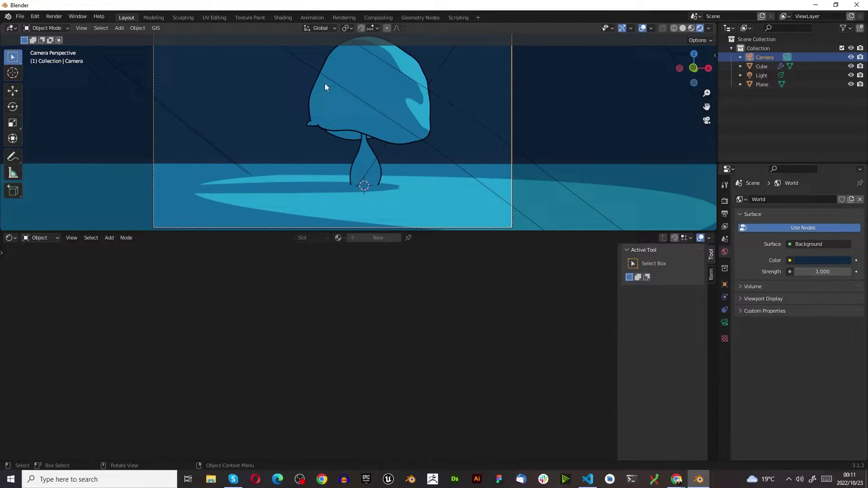
{"action": "scroll", "coordinate": [354, 138], "scroll_direction": "down", "scroll_amount": 4}
{"action": "scroll", "coordinate": [367, 142], "scroll_direction": "up", "scroll_amount": 3}
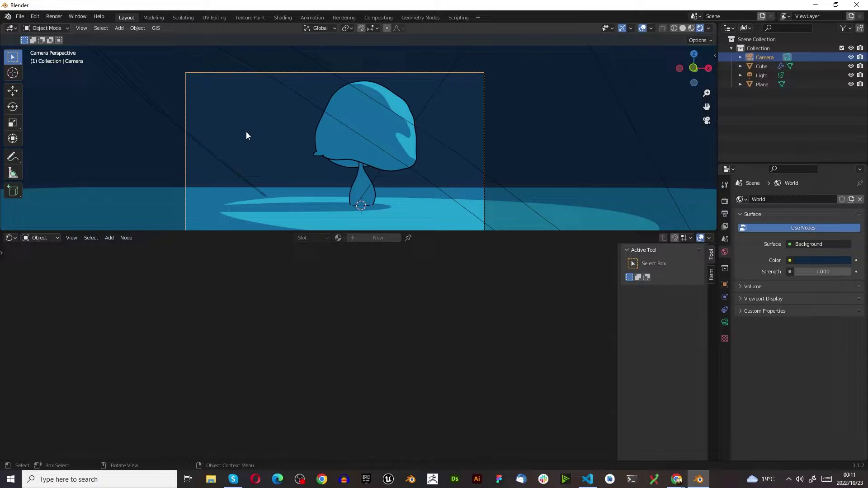
{"action": "scroll", "coordinate": [327, 172], "scroll_direction": "down", "scroll_amount": 1}
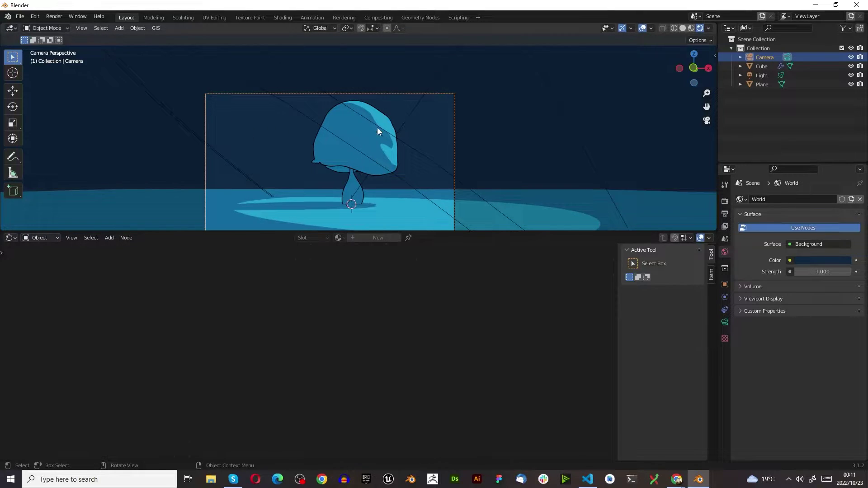
{"action": "scroll", "coordinate": [378, 131], "scroll_direction": "up", "scroll_amount": 3}
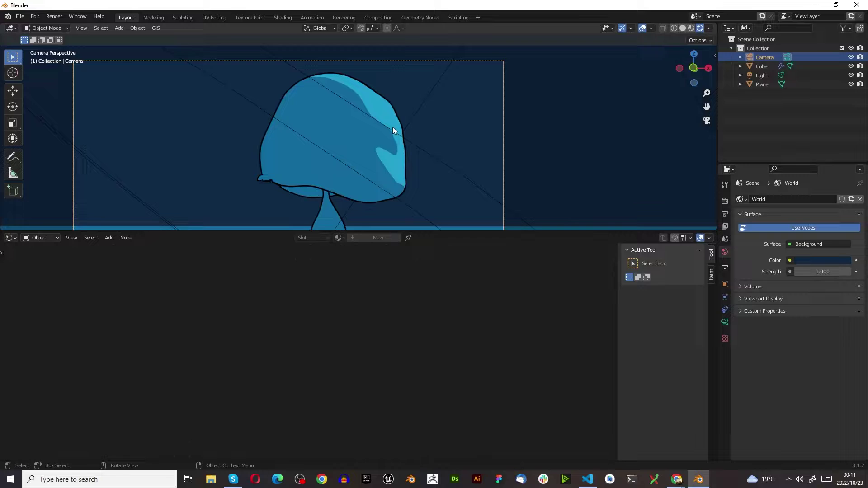
{"action": "scroll", "coordinate": [392, 127], "scroll_direction": "down", "scroll_amount": 5}
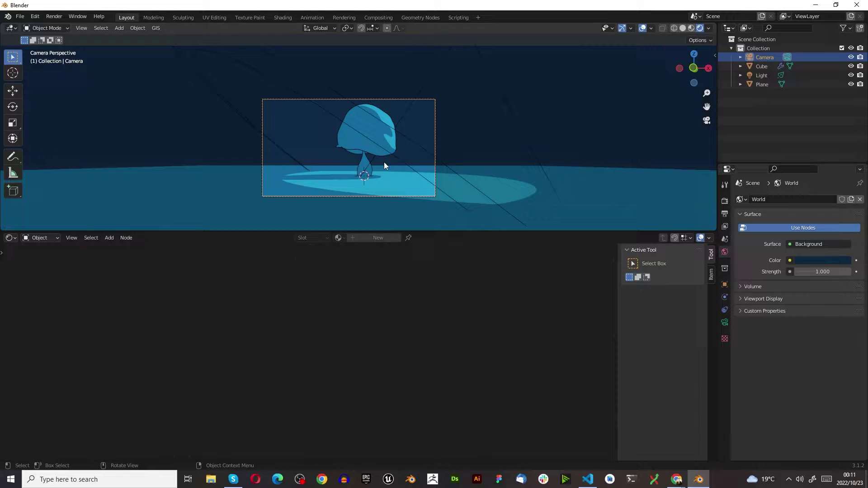
{"action": "scroll", "coordinate": [384, 162], "scroll_direction": "down", "scroll_amount": 2}
{"action": "scroll", "coordinate": [381, 148], "scroll_direction": "up", "scroll_amount": 5}
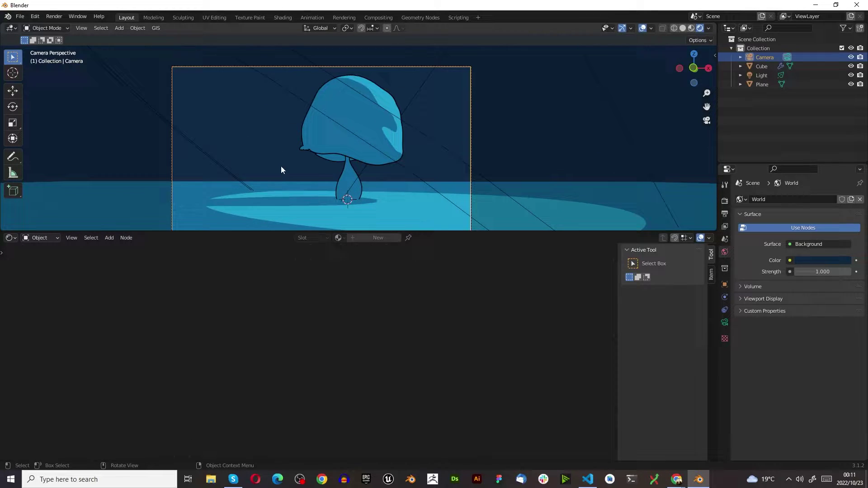
Orbit away from the camera, then set the view to look at the mushroom from the back.
{"action": "middle_click_drag", "start_coordinate": [312, 152], "coordinate": [433, 159]}
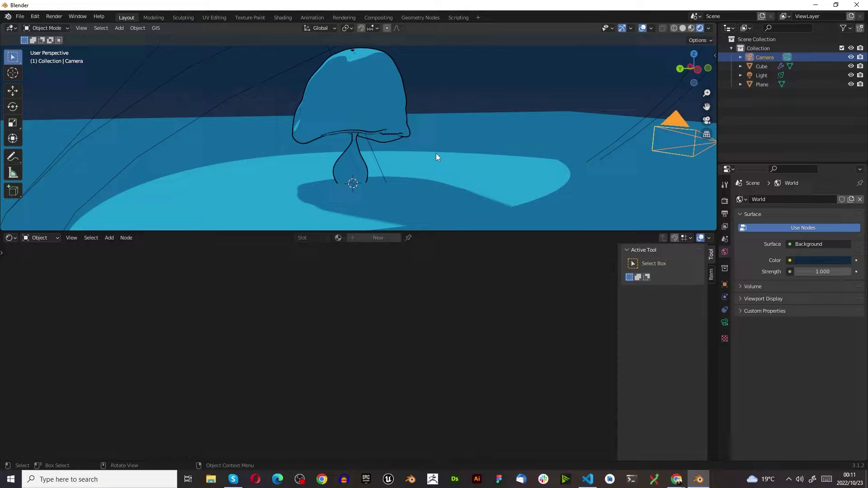
{"action": "key", "text": "grave"}
{"action": "key", "text": "Escape"}
{"action": "key", "text": "KP_1"}
{"action": "key", "text": "grave"}
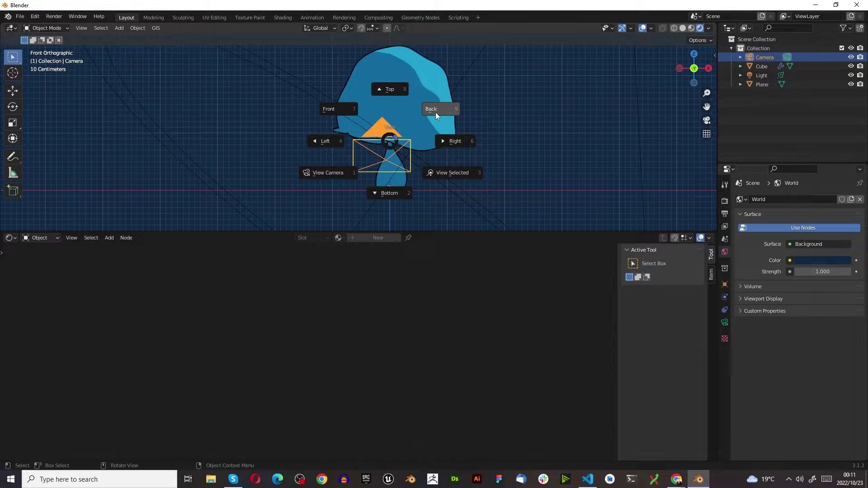
{"action": "left_click", "coordinate": [440, 107]}
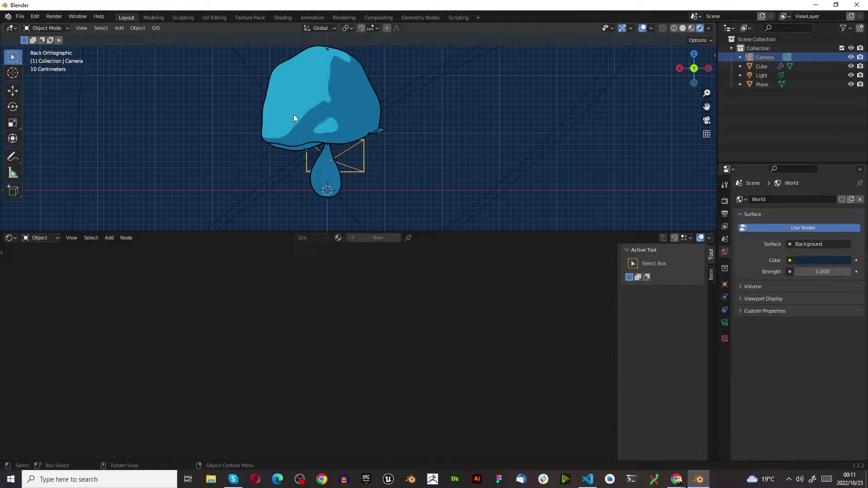
{"action": "scroll", "coordinate": [368, 183], "scroll_direction": "up", "scroll_amount": 1}
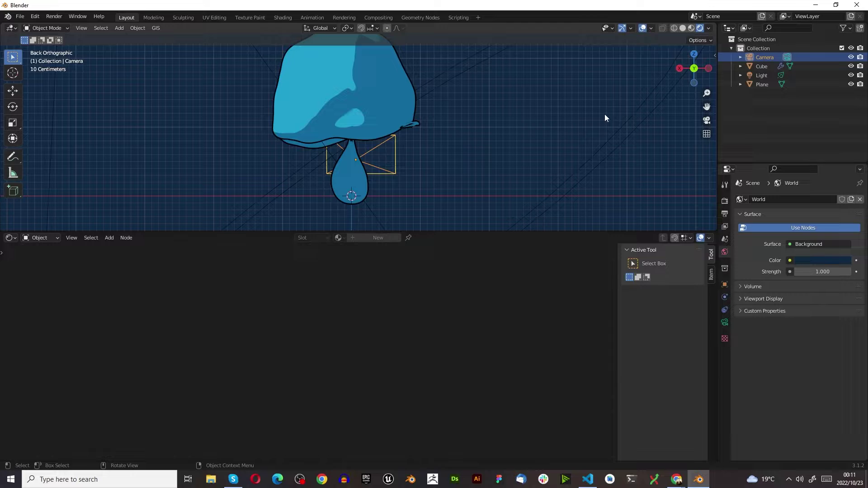
Select the mushroom (Cube) to show its toon material nodes in the shader editor.
{"action": "left_click", "coordinate": [664, 30]}
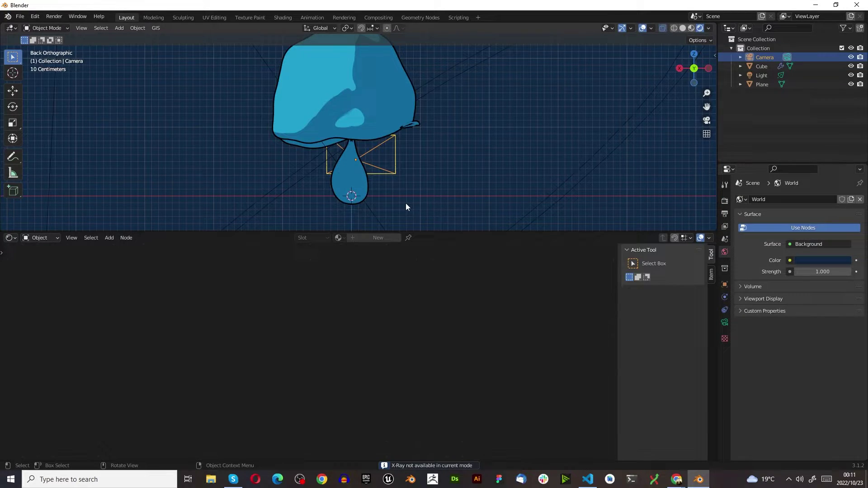
{"action": "scroll", "coordinate": [406, 202], "scroll_direction": "down", "scroll_amount": 3}
{"action": "scroll", "coordinate": [404, 186], "scroll_direction": "up", "scroll_amount": 4}
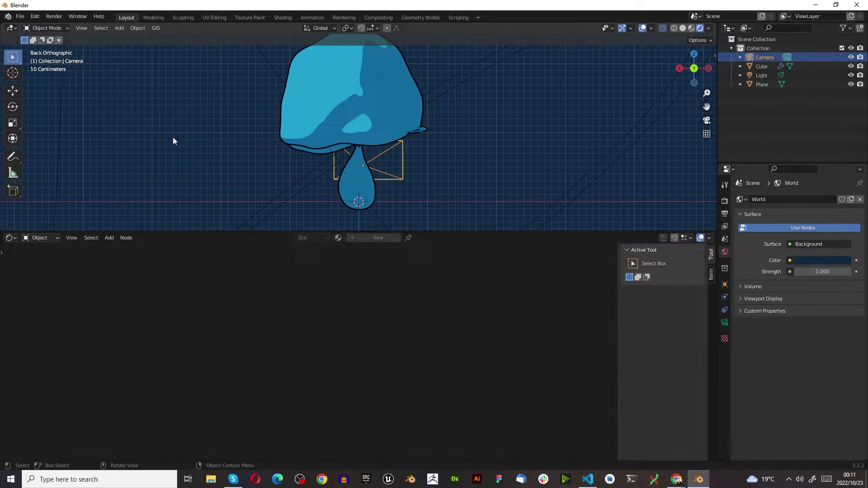
{"action": "left_click", "coordinate": [329, 101]}
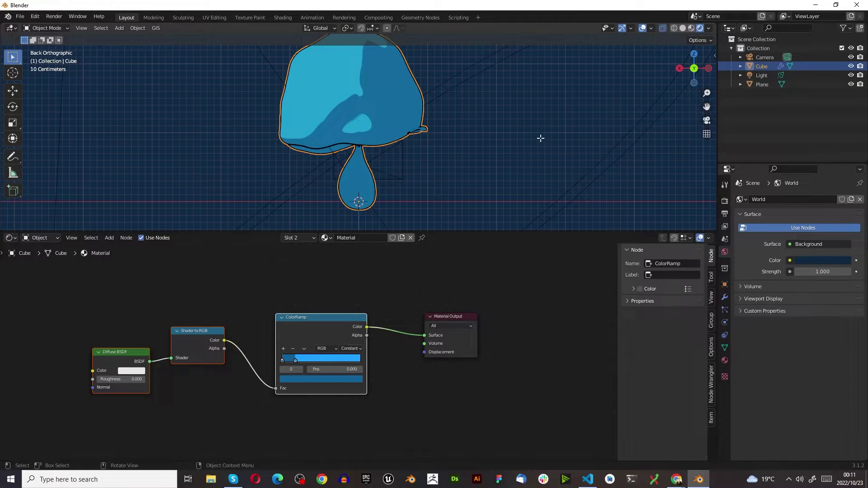
Put the mushroom mesh into Edit Mode and enlarge the 3D view over the node area.
{"action": "key", "text": "Tab"}
{"action": "scroll", "coordinate": [352, 186], "scroll_direction": "down", "scroll_amount": 3}
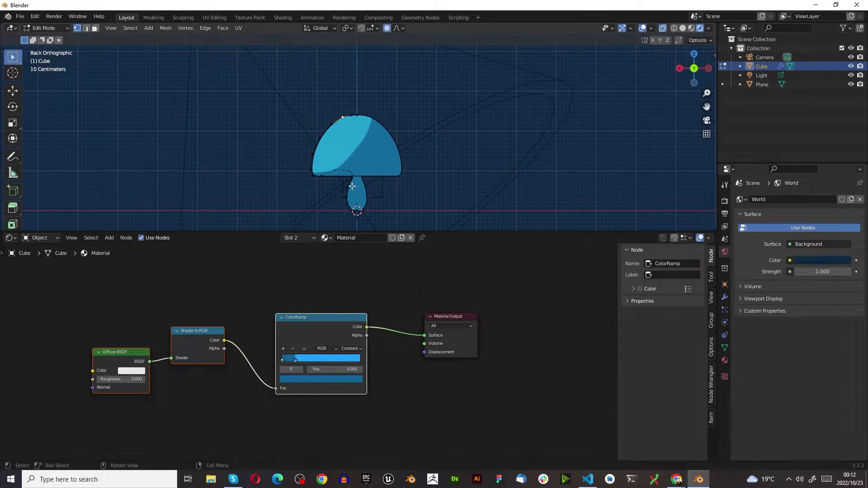
{"action": "scroll", "coordinate": [352, 186], "scroll_direction": "up", "scroll_amount": 4}
{"action": "scroll", "coordinate": [356, 89], "scroll_direction": "down", "scroll_amount": 2}
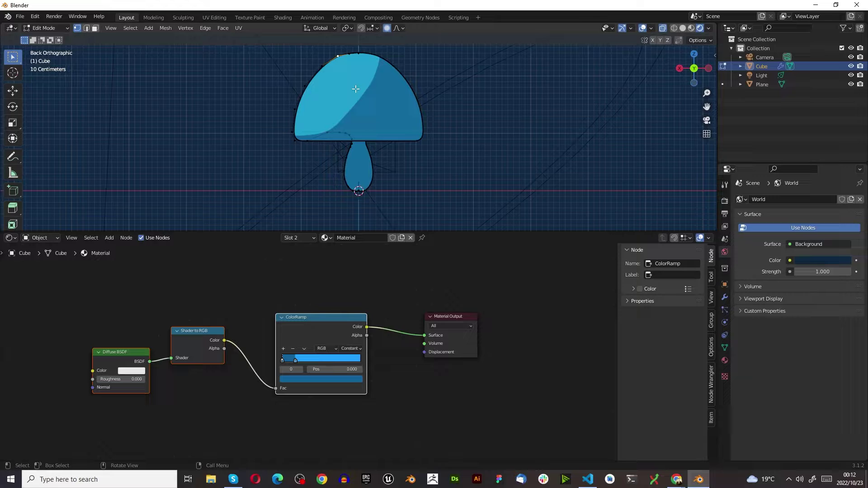
{"action": "left_click_drag", "start_coordinate": [269, 232], "coordinate": [236, 366]}
Turn the lower editor into a Timeline spanning frames 1–250 and shrink it to a thin strip.
{"action": "left_click", "coordinate": [10, 375]}
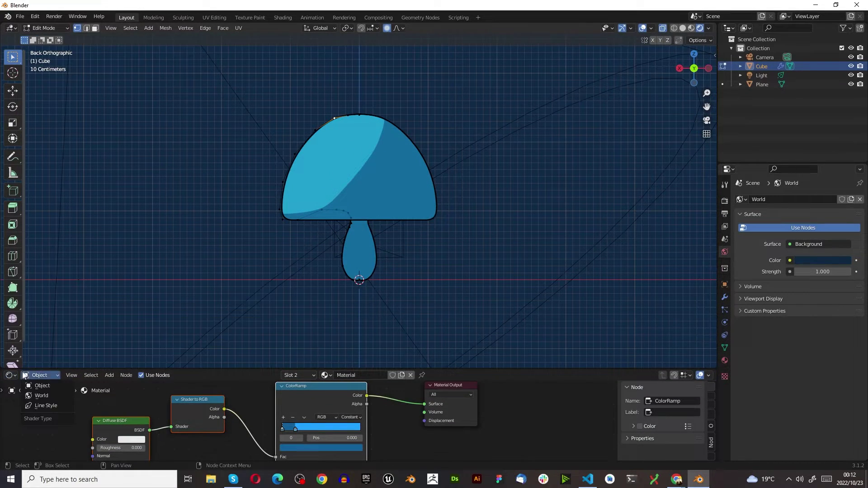
{"action": "left_click", "coordinate": [9, 377]}
{"action": "left_click", "coordinate": [9, 377]}
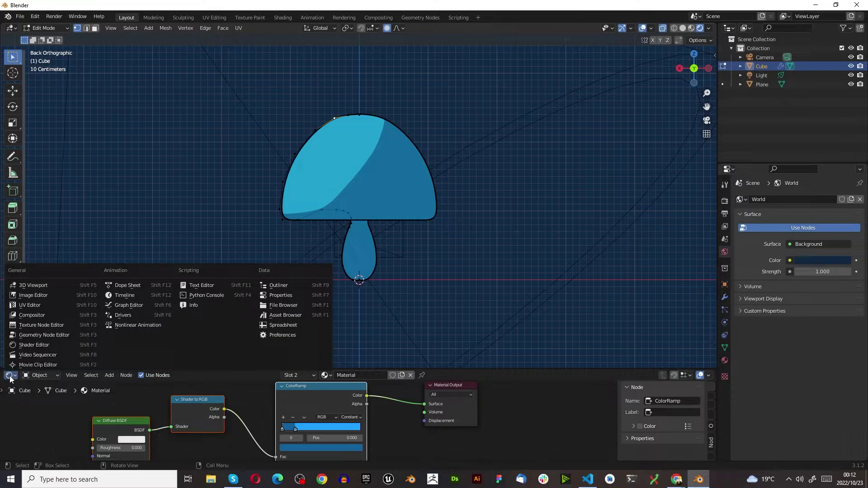
{"action": "left_click", "coordinate": [10, 378]}
{"action": "left_click_drag", "start_coordinate": [239, 369], "coordinate": [231, 216]}
{"action": "left_click", "coordinate": [9, 234]}
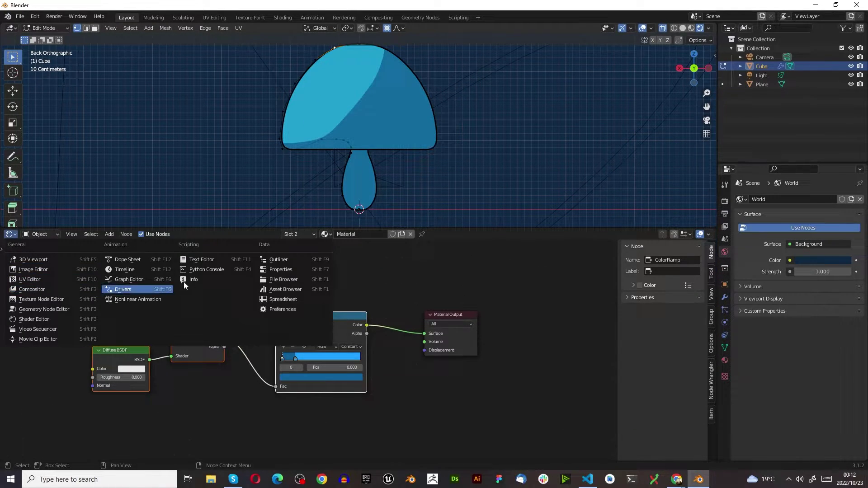
{"action": "left_click", "coordinate": [125, 270]}
{"action": "left_click_drag", "start_coordinate": [205, 229], "coordinate": [153, 407]}
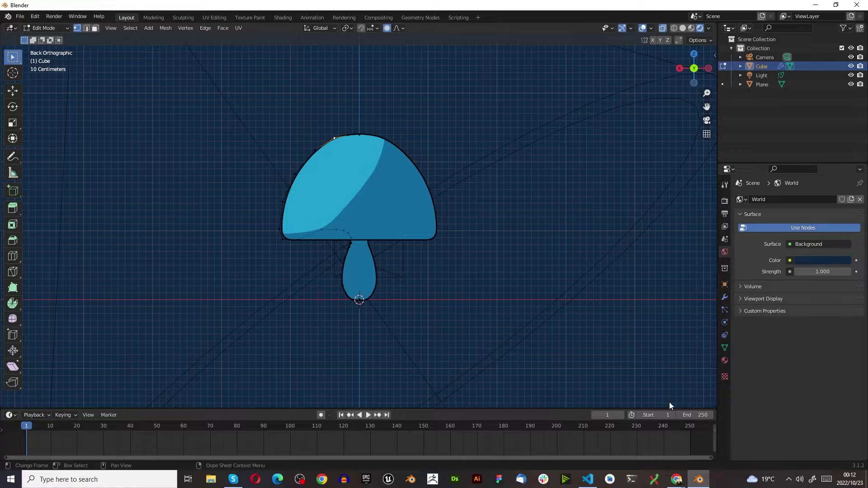
Search the Add-ons preferences for 'anim' and enable Animation: AnimAll.
{"action": "left_click", "coordinate": [36, 16]}
{"action": "left_click", "coordinate": [74, 145]}
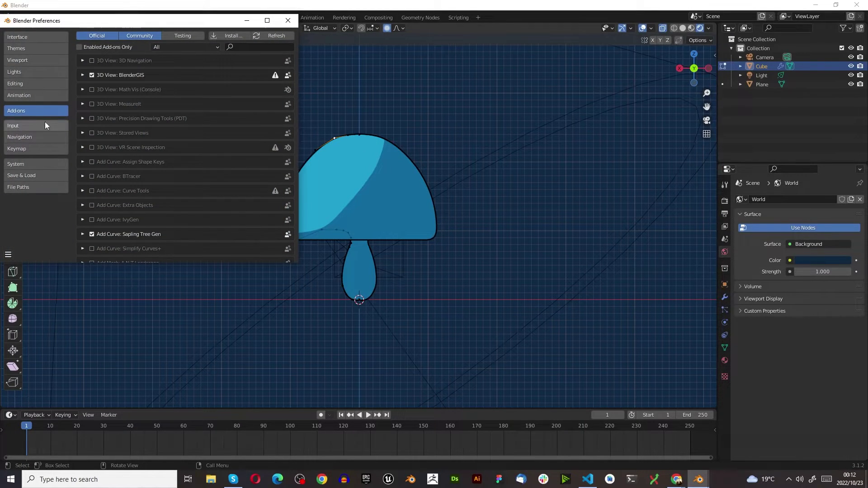
{"action": "left_click", "coordinate": [244, 48]}
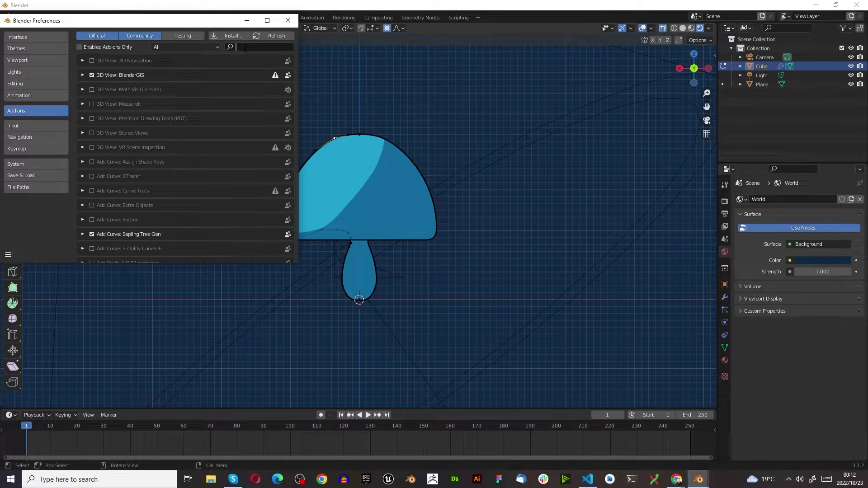
{"action": "type", "text": "anim"}
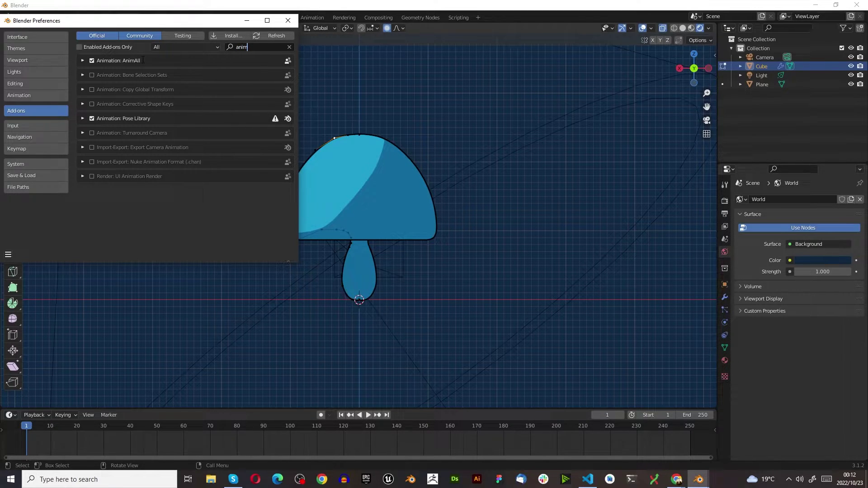
{"action": "left_click", "coordinate": [92, 60]}
{"action": "left_click", "coordinate": [92, 60]}
Save the preferences and close the Preferences window.
{"action": "left_click", "coordinate": [8, 255]}
{"action": "left_click", "coordinate": [34, 232]}
{"action": "left_click", "coordinate": [288, 20]}
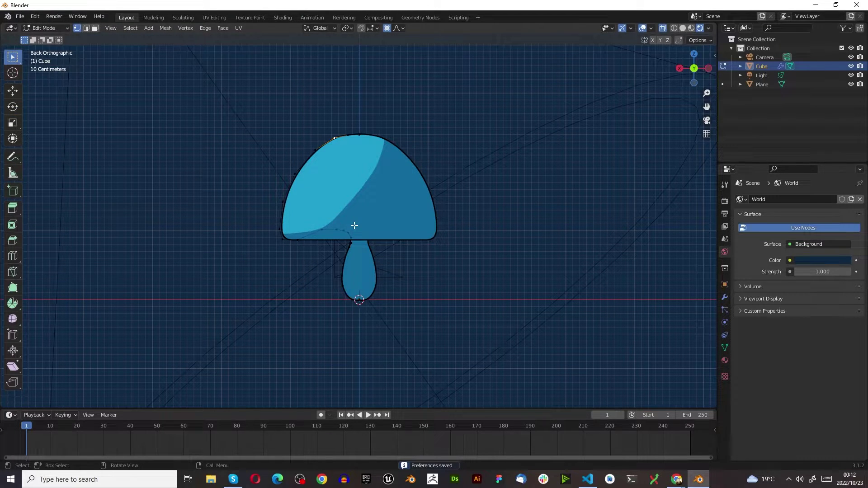
Show the side panel's Animate tab and expand the AnimAll keying options.
{"action": "left_click", "coordinate": [714, 56]}
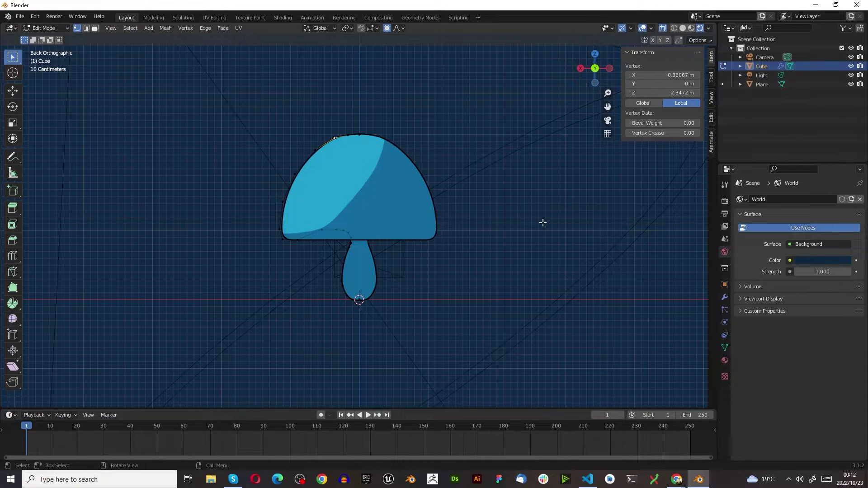
{"action": "key", "text": "n"}
{"action": "key", "text": "n"}
{"action": "key", "text": "n"}
{"action": "key", "text": "n"}
{"action": "left_click", "coordinate": [712, 146]}
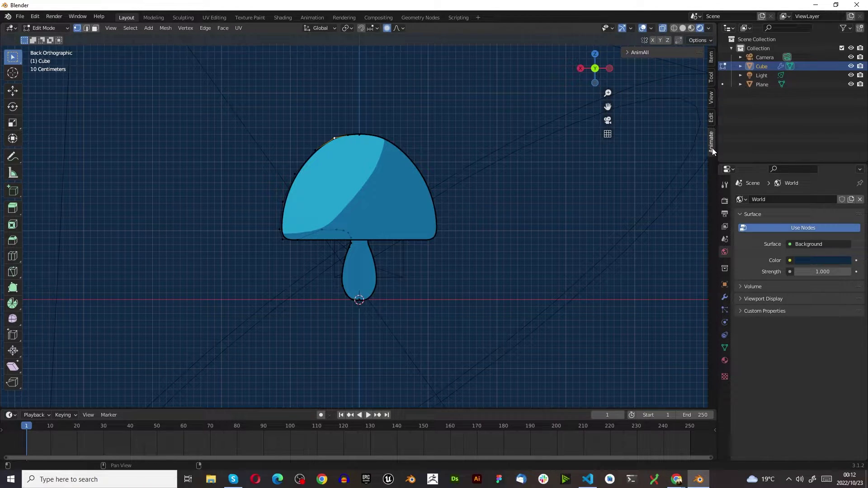
{"action": "left_click", "coordinate": [641, 53]}
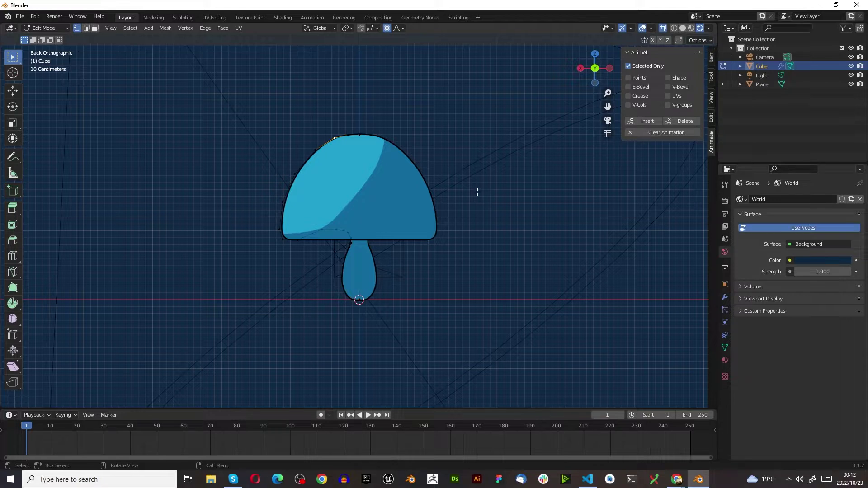
Select the cap's lower-left corner vertex and trial-move it without proportional editing, then cancel.
{"action": "left_click", "coordinate": [281, 240]}
{"action": "key", "text": "o"}
{"action": "key", "text": "g"}
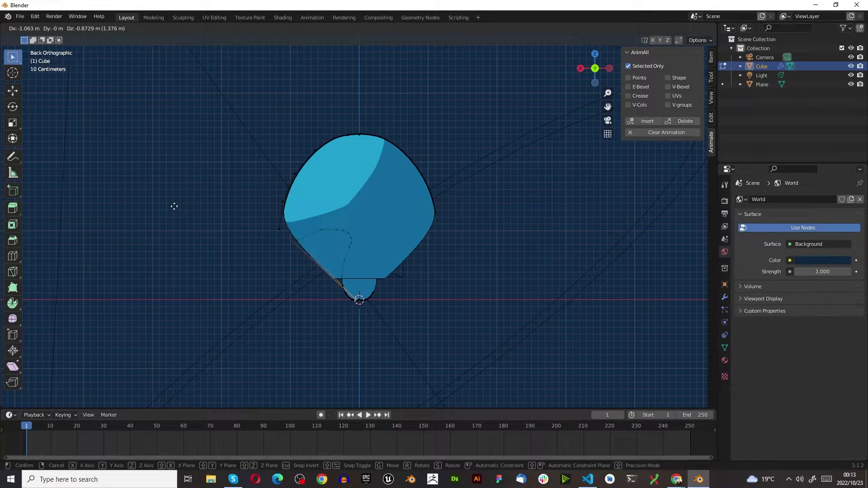
{"action": "right_click", "coordinate": [277, 308]}
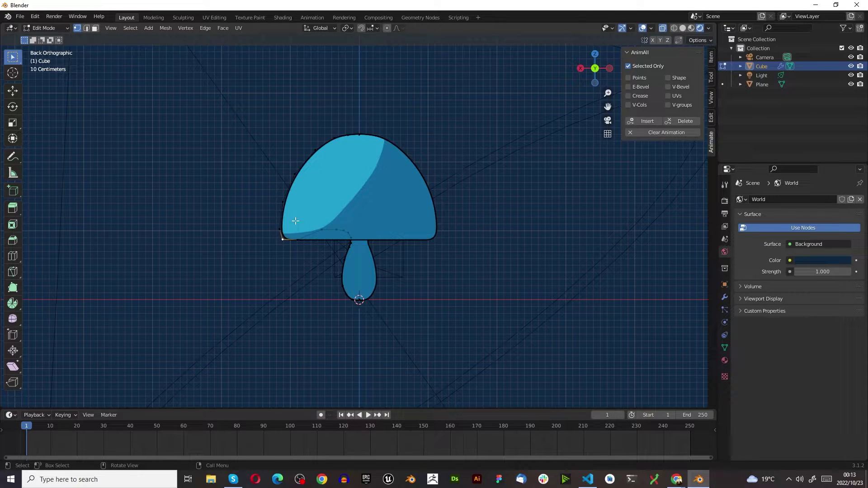
Re-enable proportional editing and trial a smooth-falloff move of the vertex, then cancel.
{"action": "left_click", "coordinate": [387, 32]}
{"action": "key", "text": "g"}
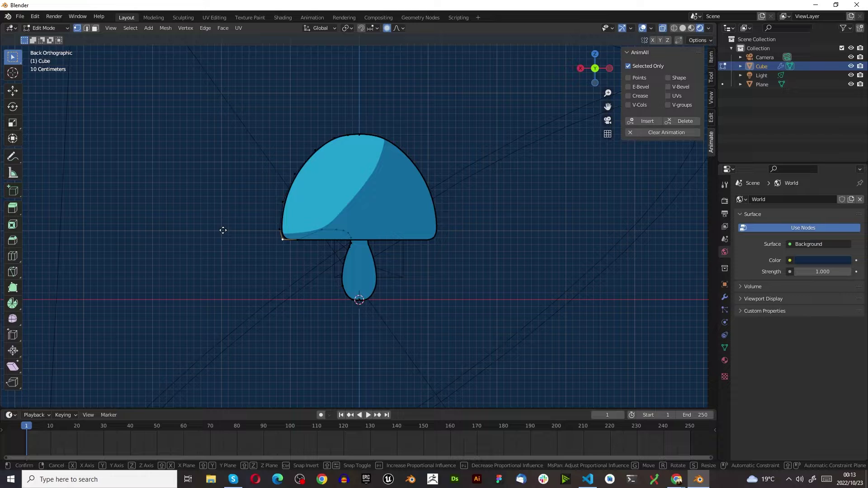
{"action": "scroll", "coordinate": [223, 230], "scroll_direction": "down", "scroll_amount": 2}
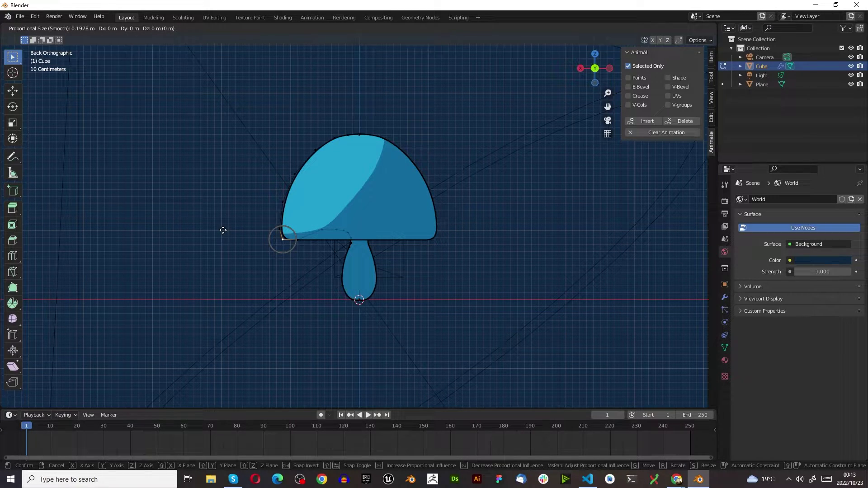
{"action": "scroll", "coordinate": [223, 231], "scroll_direction": "up", "scroll_amount": 2}
{"action": "scroll", "coordinate": [223, 231], "scroll_direction": "down", "scroll_amount": 4}
{"action": "scroll", "coordinate": [223, 230], "scroll_direction": "down", "scroll_amount": 3}
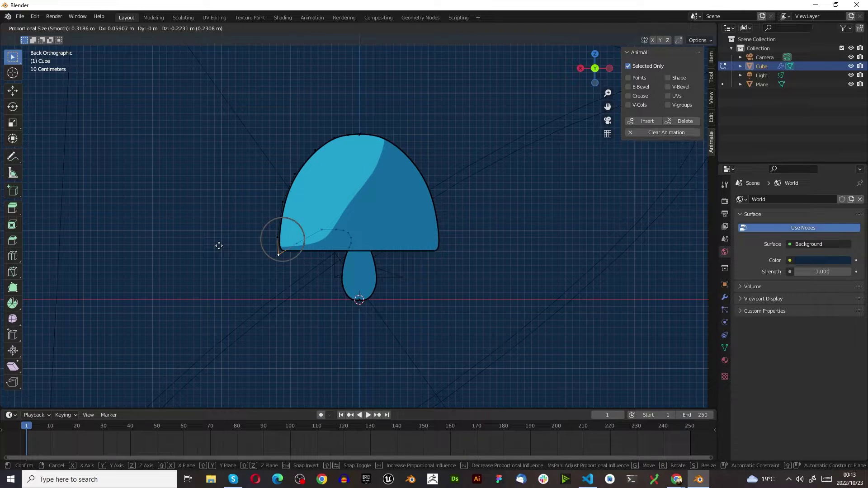
{"action": "right_click", "coordinate": [219, 246]}
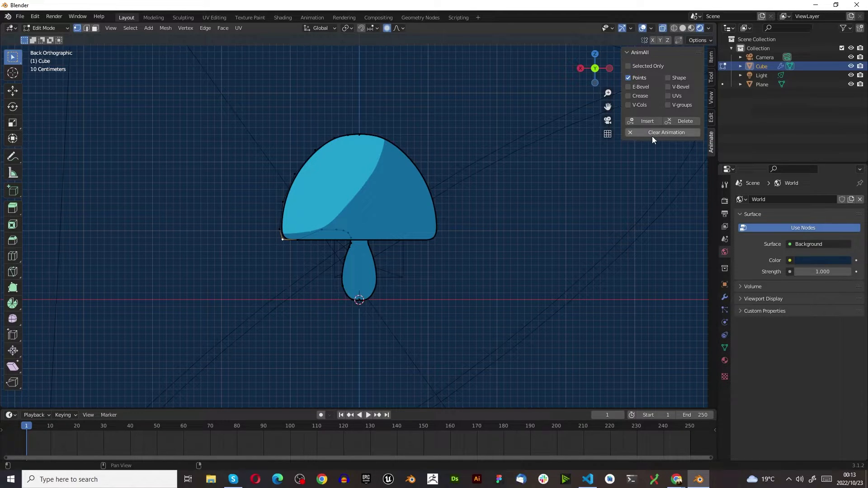
With Selected Only switched off, insert an AnimAll keyframe of all mesh points at frame 1.
{"action": "left_click", "coordinate": [629, 66]}
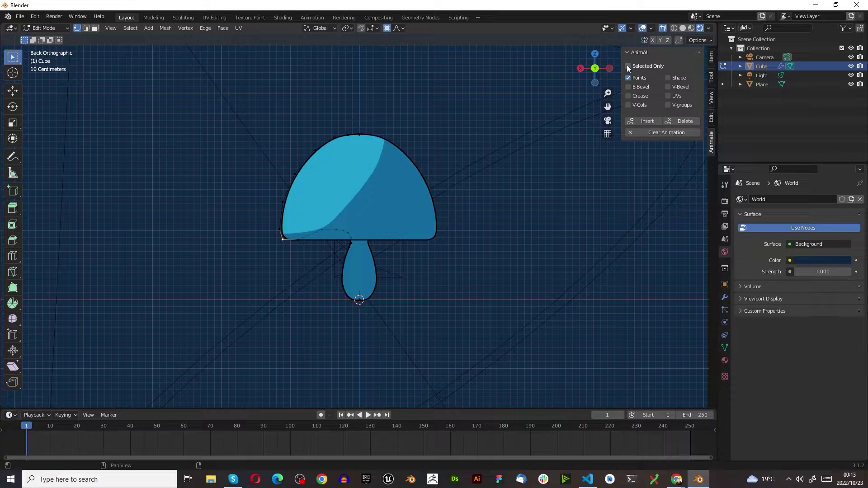
{"action": "left_click", "coordinate": [647, 121]}
{"action": "left_click", "coordinate": [628, 66]}
{"action": "left_click", "coordinate": [644, 121]}
{"action": "key", "text": "g"}
At frame 60, pull the rim vertex down into a squashed blob and key it with AnimAll.
{"action": "key", "text": "space"}
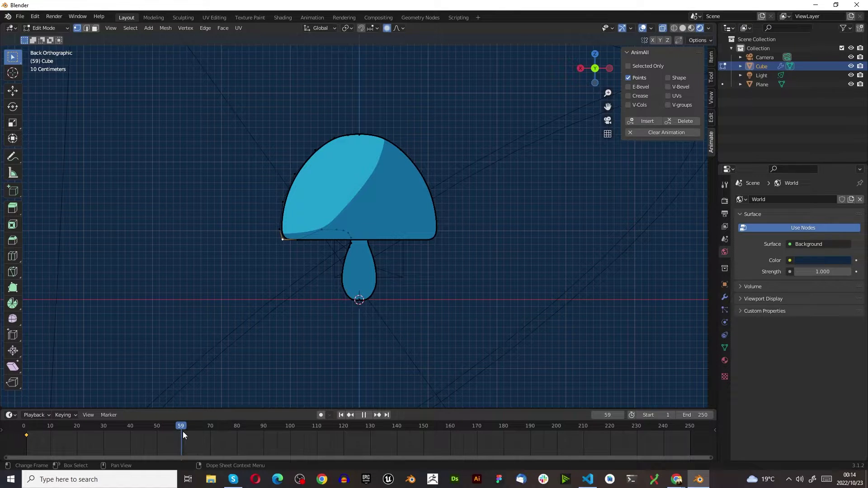
{"action": "key", "text": "space"}
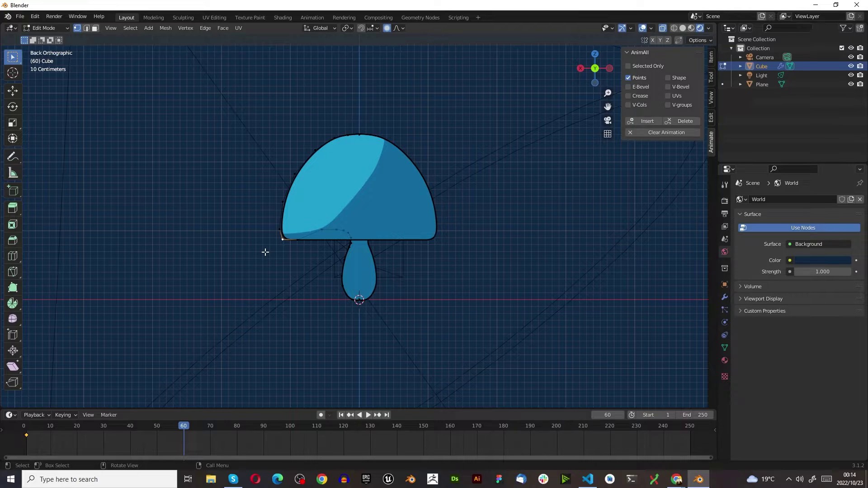
{"action": "key", "text": "g"}
{"action": "scroll", "coordinate": [265, 252], "scroll_direction": "down", "scroll_amount": 1}
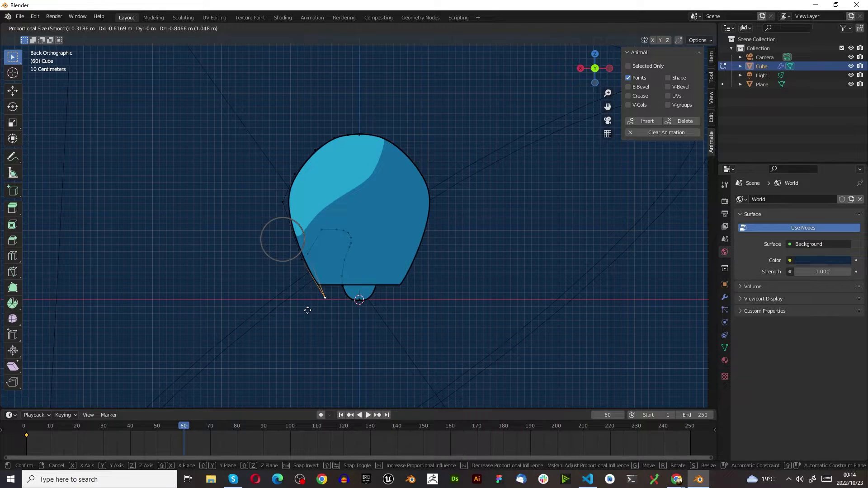
{"action": "left_click", "coordinate": [307, 310]}
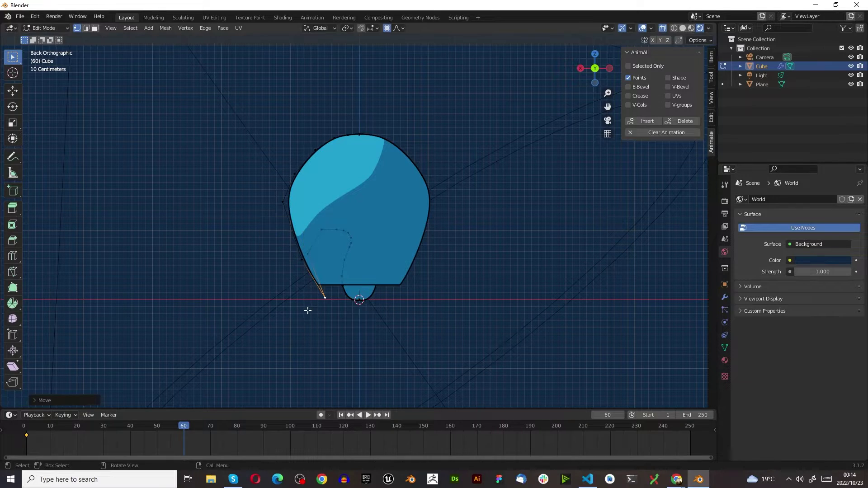
{"action": "left_click", "coordinate": [652, 118]}
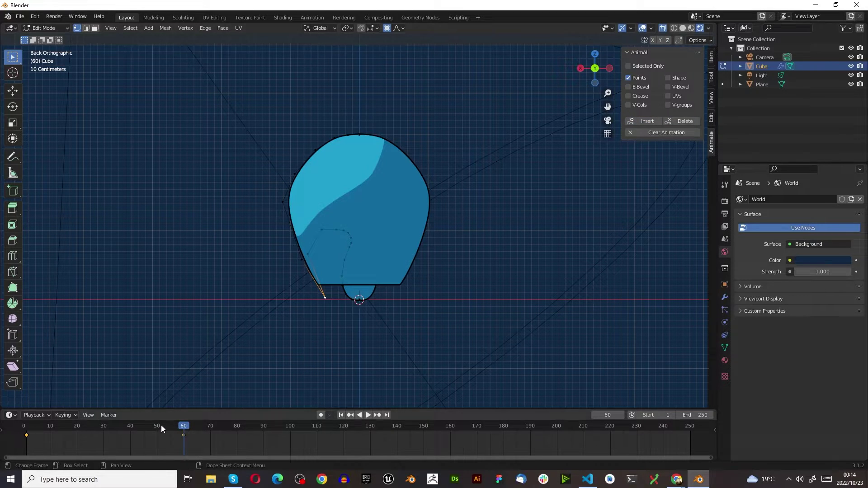
{"action": "key", "text": "shift+ctrl+space"}
Switch to Object Mode and play the squash animation from the first frame.
{"action": "key", "text": "space"}
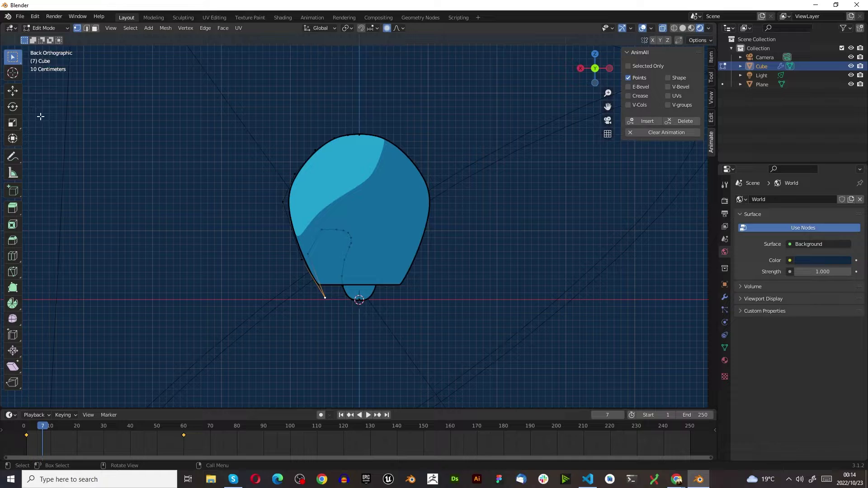
{"action": "left_click", "coordinate": [44, 28]}
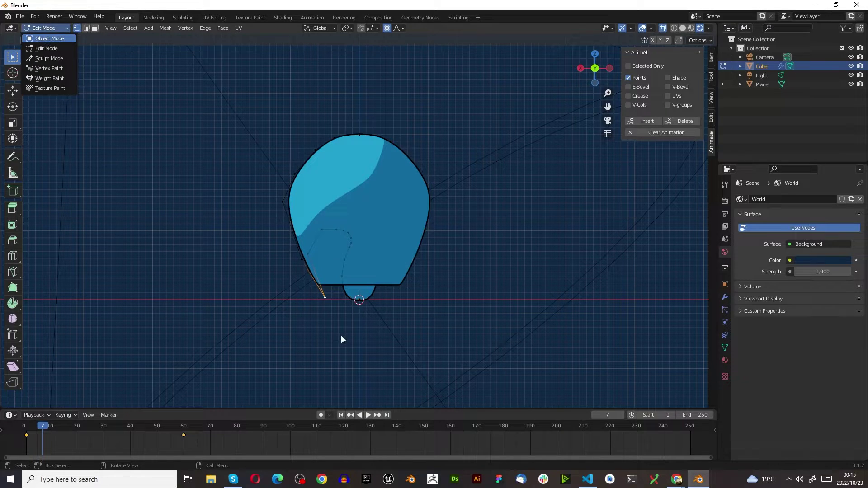
{"action": "key", "text": "Return"}
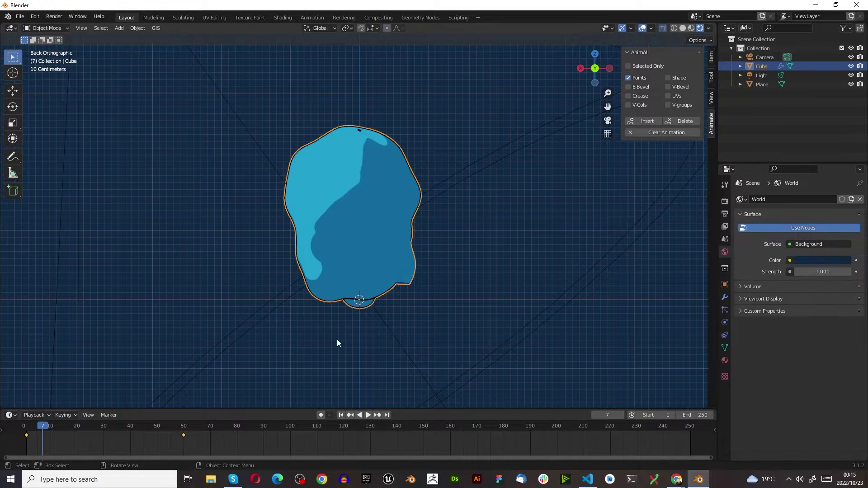
{"action": "left_click", "coordinate": [341, 415]}
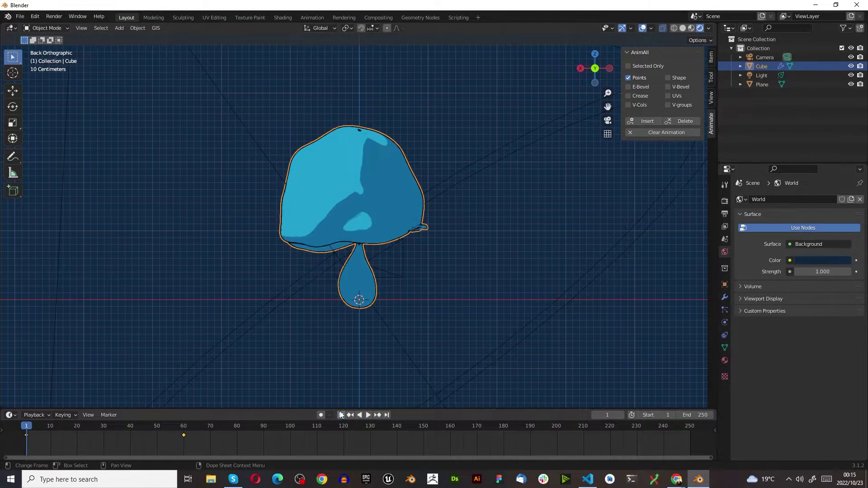
{"action": "left_click", "coordinate": [369, 415]}
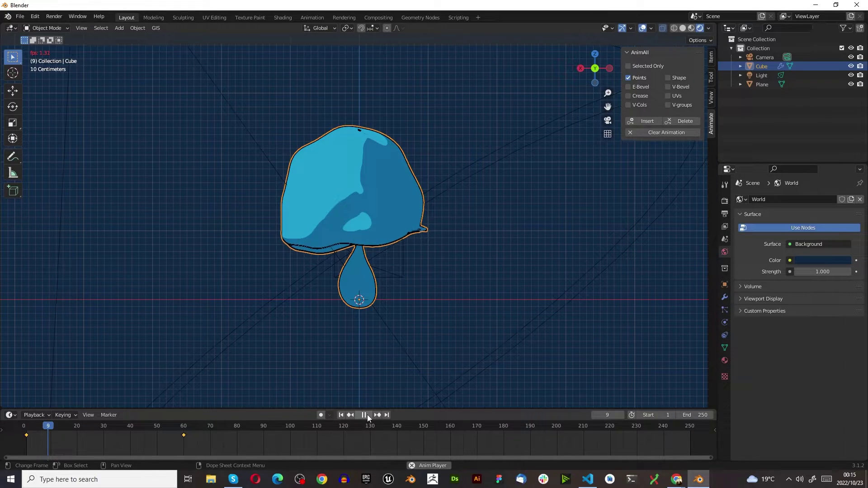
{"action": "left_click", "coordinate": [368, 414]}
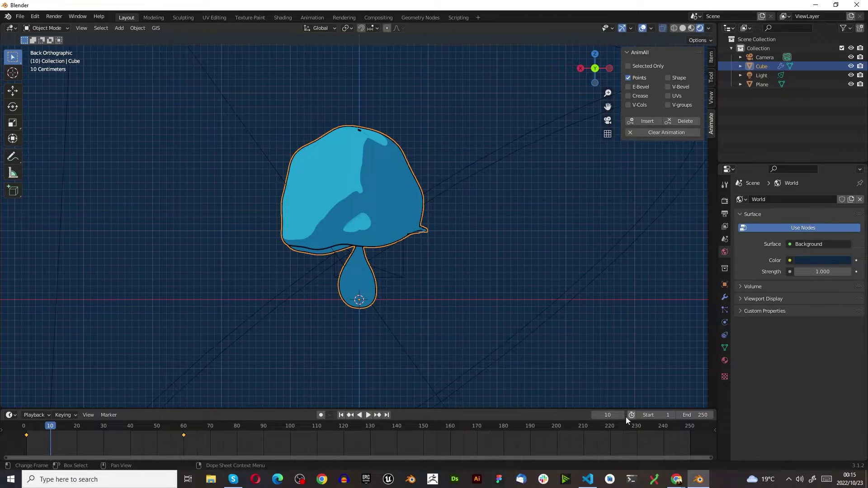
Set the current frame to 120.
{"action": "left_click", "coordinate": [609, 415]}
{"action": "type", "text": "120"}
{"action": "key", "text": "Return"}
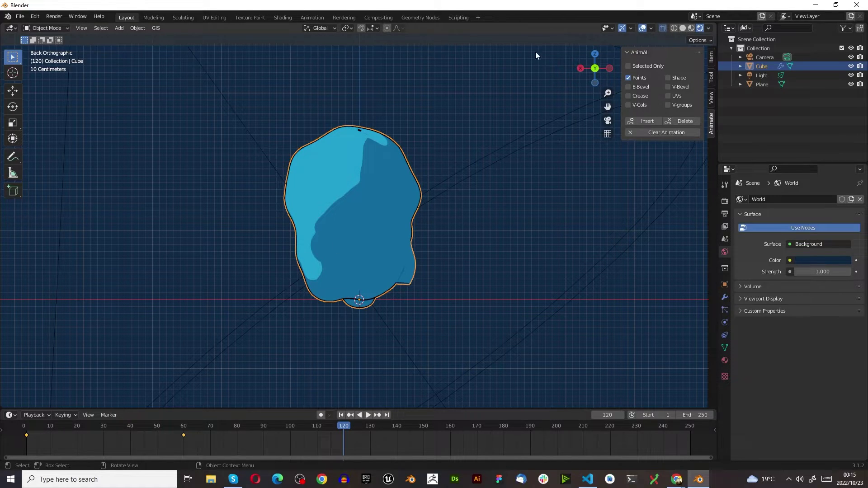
Return to Edit Mode and toggle the Displace modifier's viewport display.
{"action": "left_click", "coordinate": [45, 28]}
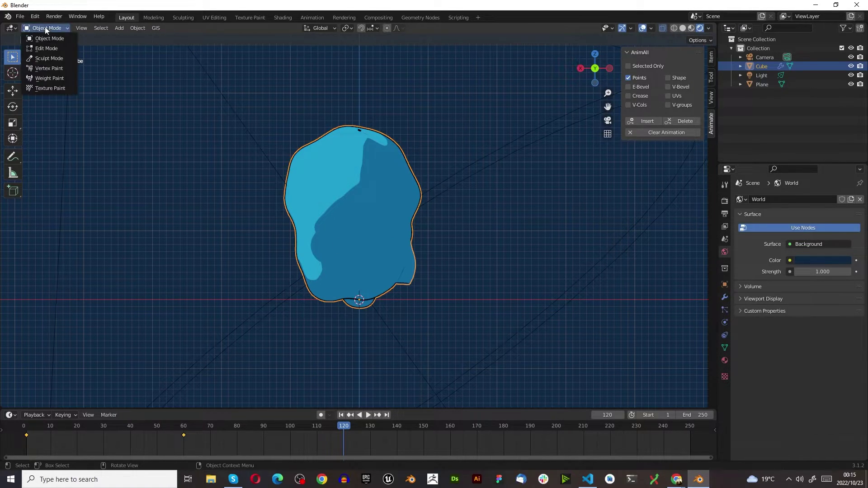
{"action": "left_click", "coordinate": [43, 48]}
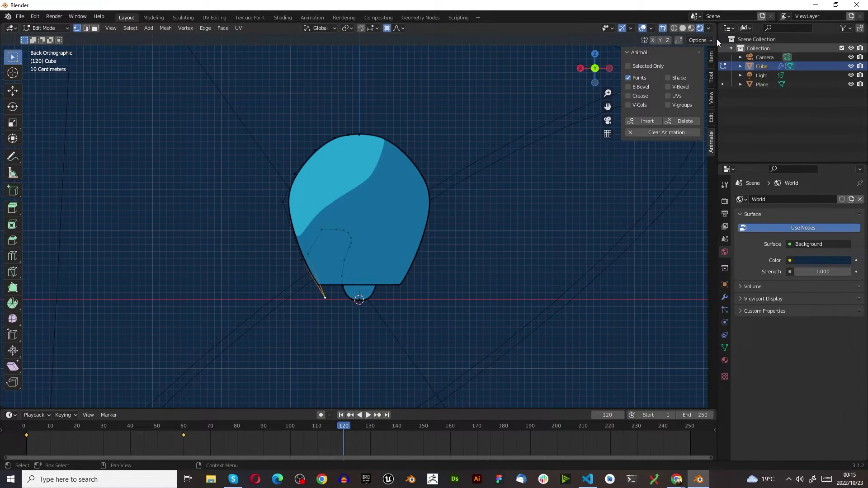
{"action": "left_click", "coordinate": [724, 297]}
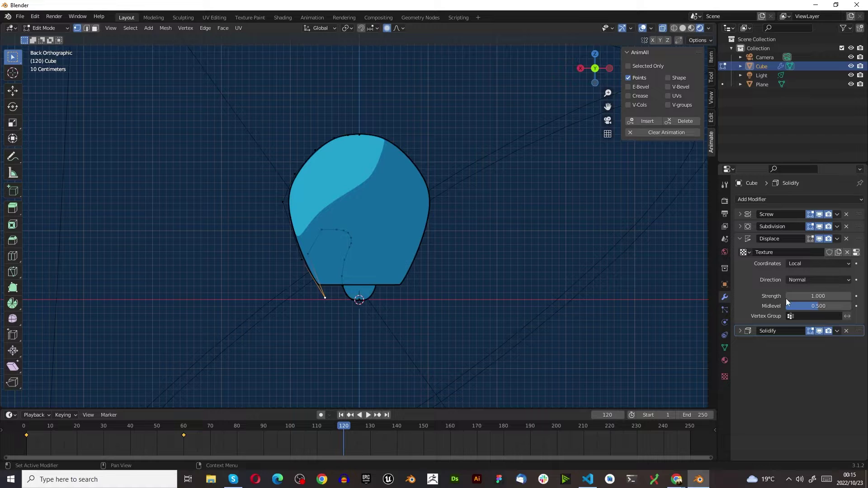
{"action": "left_click", "coordinate": [820, 239]}
Pull the brim vertex outward with proportional editing into a tall bell with a flaring rim.
{"action": "key", "text": "g"}
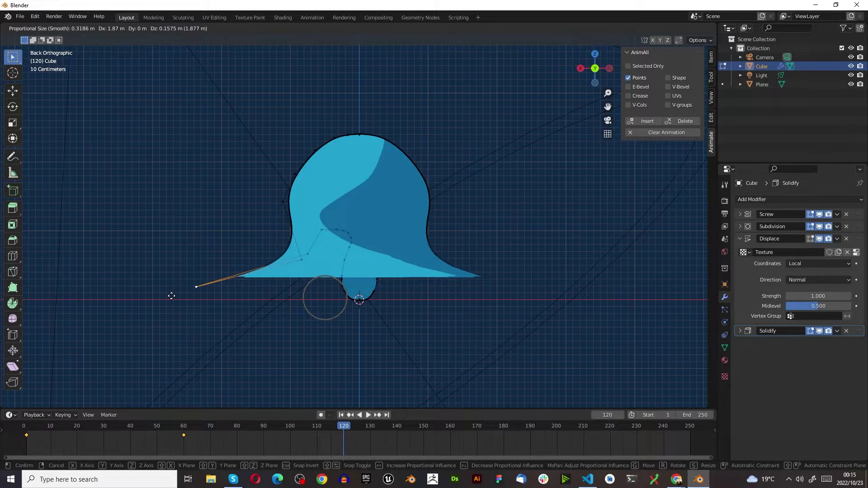
{"action": "scroll", "coordinate": [172, 296], "scroll_direction": "down", "scroll_amount": 8}
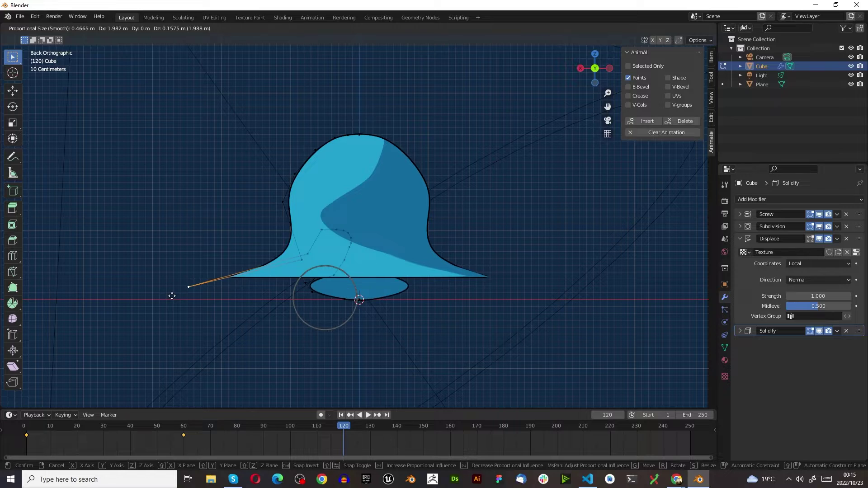
{"action": "scroll", "coordinate": [172, 295], "scroll_direction": "up", "scroll_amount": 7}
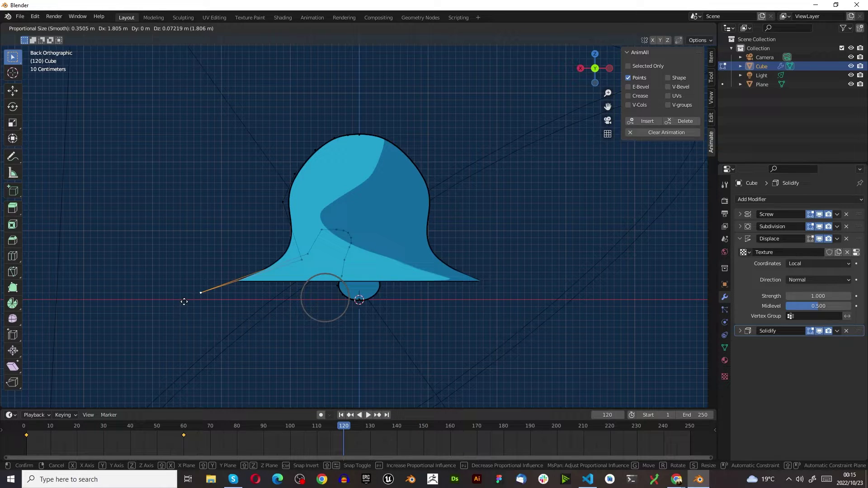
{"action": "left_click", "coordinate": [184, 301]}
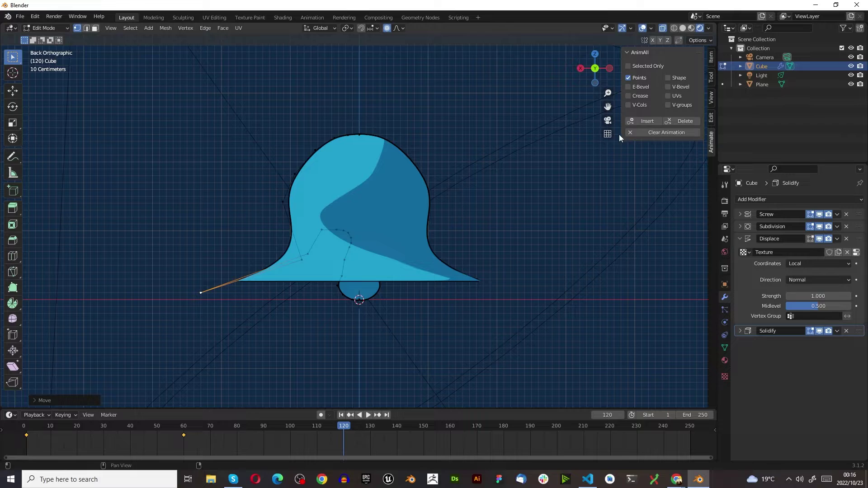
Key the flared bell shape with AnimAll at frame 90.
{"action": "left_click", "coordinate": [612, 415]}
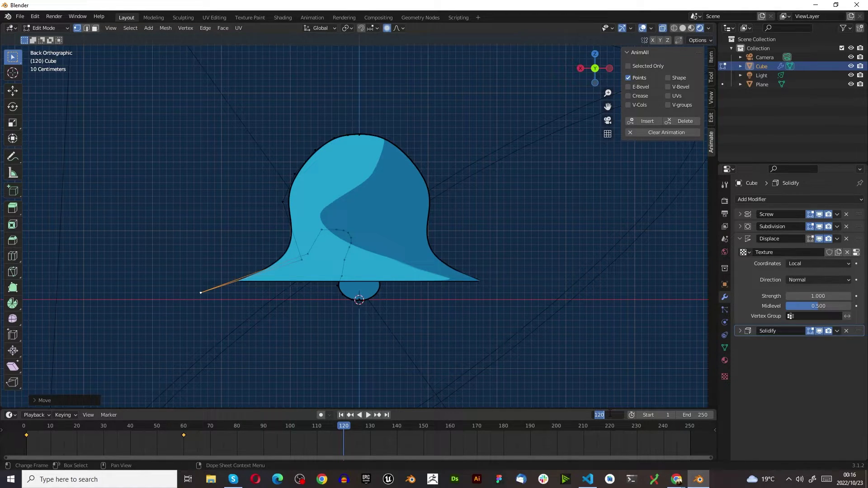
{"action": "type", "text": "90"}
{"action": "key", "text": "Return"}
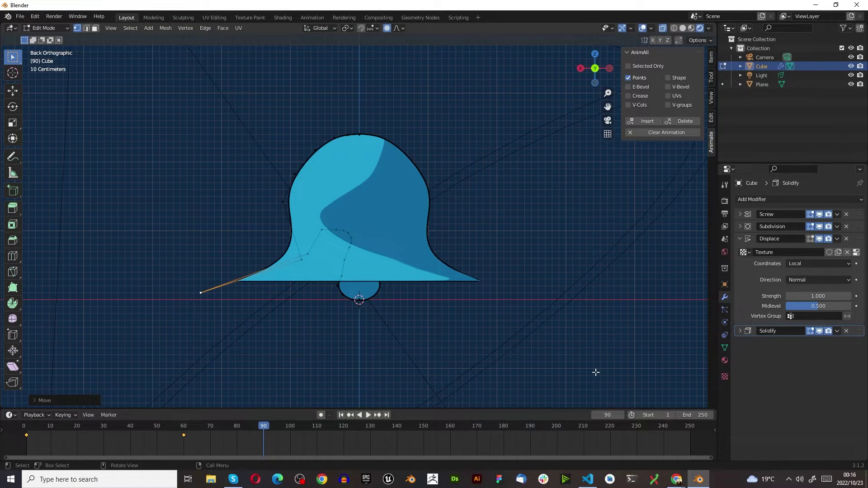
{"action": "left_click", "coordinate": [650, 121]}
At frame 120, pull the brim vertex inward into a rounder dome with a shorter rim.
{"action": "left_click", "coordinate": [603, 415]}
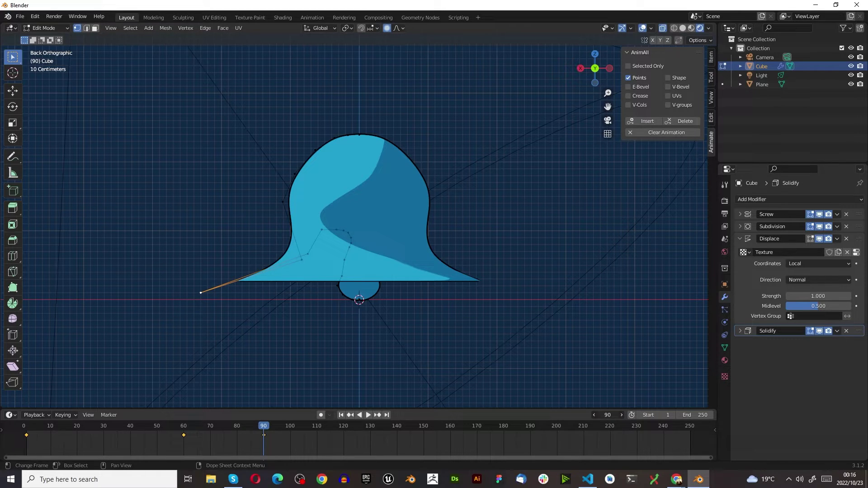
{"action": "type", "text": "120"}
{"action": "key", "text": "Return"}
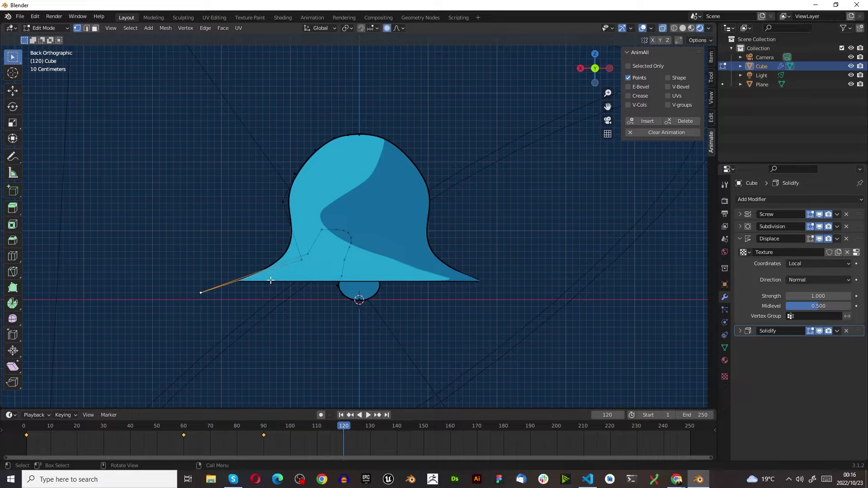
{"action": "key", "text": "g"}
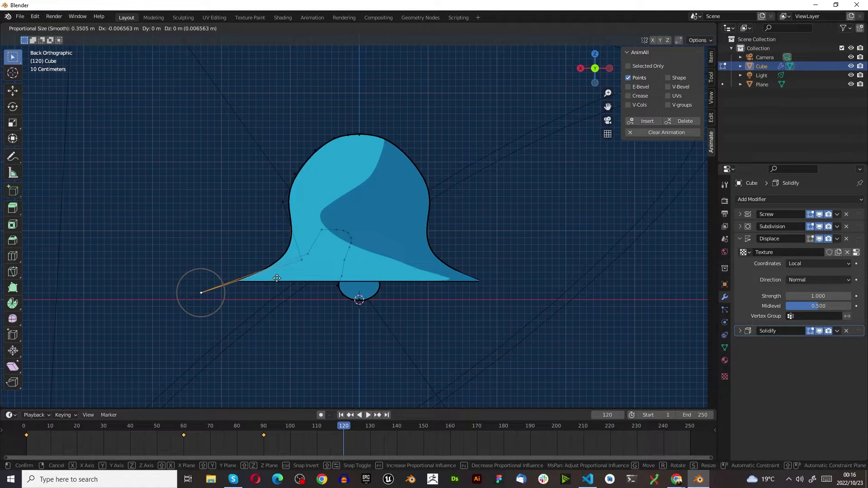
{"action": "scroll", "coordinate": [277, 275], "scroll_direction": "down", "scroll_amount": 7}
{"action": "scroll", "coordinate": [302, 300], "scroll_direction": "down", "scroll_amount": 6}
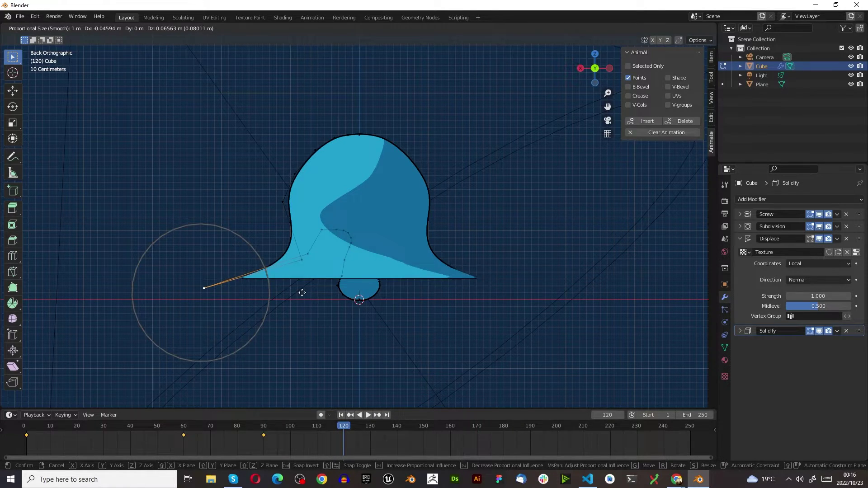
{"action": "scroll", "coordinate": [332, 280], "scroll_direction": "down", "scroll_amount": 3}
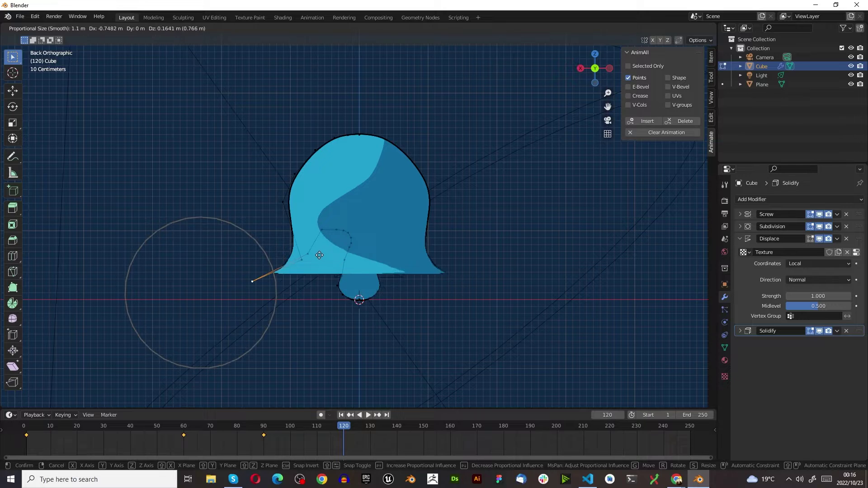
{"action": "scroll", "coordinate": [334, 275], "scroll_direction": "down", "scroll_amount": 2}
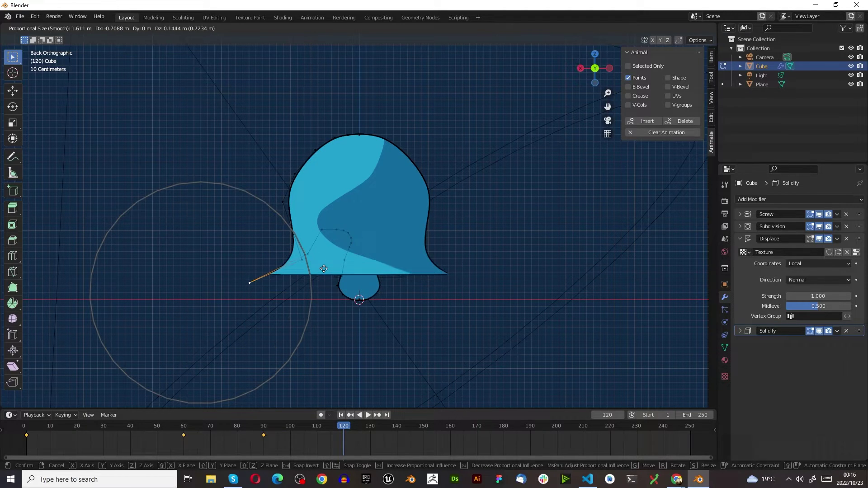
{"action": "scroll", "coordinate": [340, 267], "scroll_direction": "down", "scroll_amount": 4}
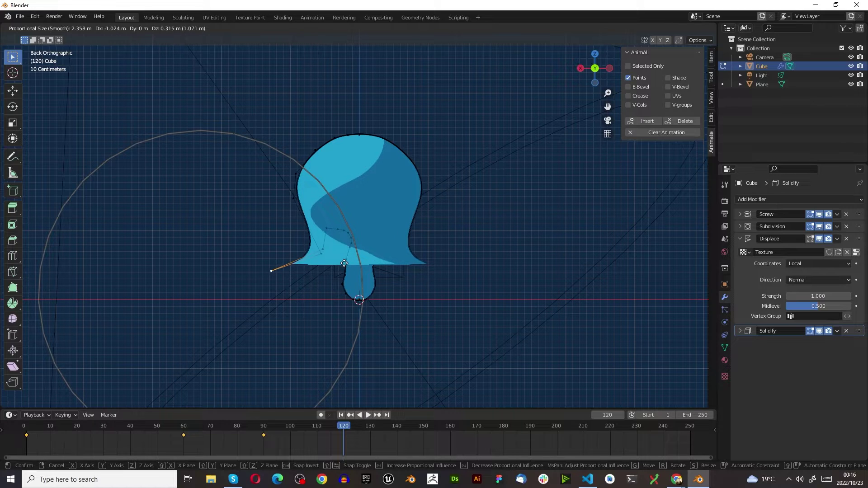
{"action": "scroll", "coordinate": [348, 260], "scroll_direction": "up", "scroll_amount": 1}
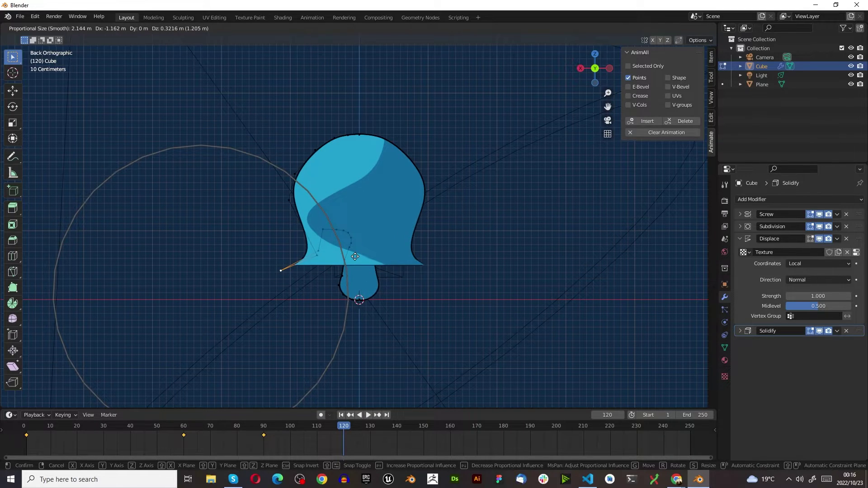
{"action": "left_click", "coordinate": [357, 255]}
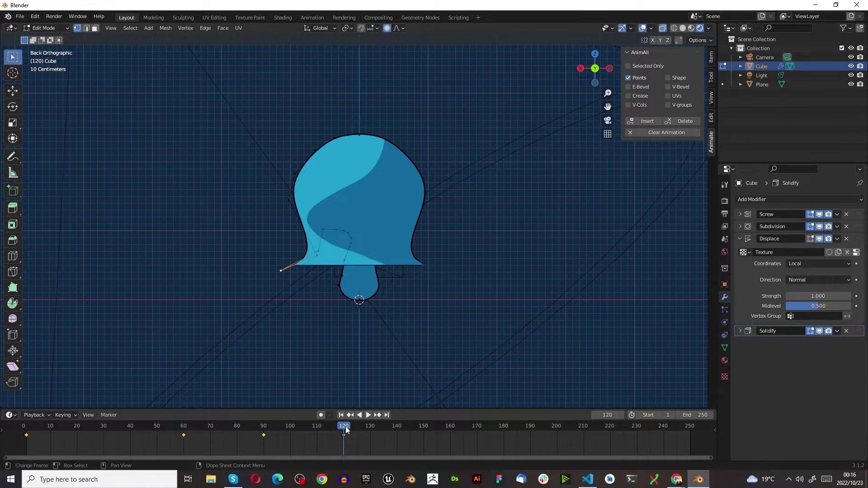
Scrub and play the animation, leave mesh editing, and jump to frame 30.
{"action": "left_click_drag", "start_coordinate": [311, 425], "coordinate": [102, 429]}
{"action": "key", "text": "space"}
{"action": "key", "text": "space"}
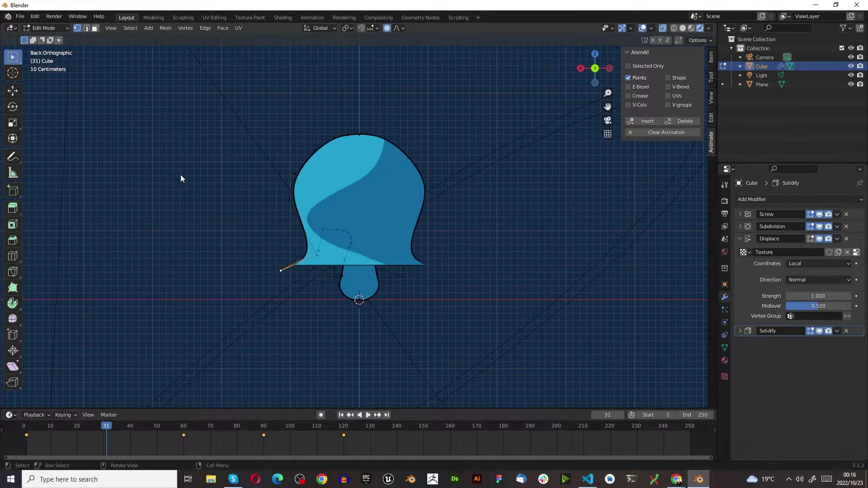
{"action": "key", "text": "Tab"}
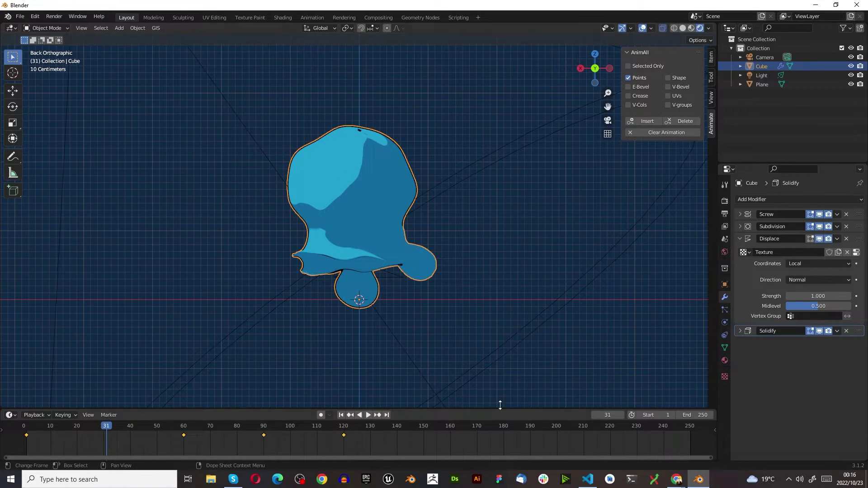
{"action": "left_click", "coordinate": [607, 415]}
{"action": "type", "text": "30"}
{"action": "key", "text": "Return"}
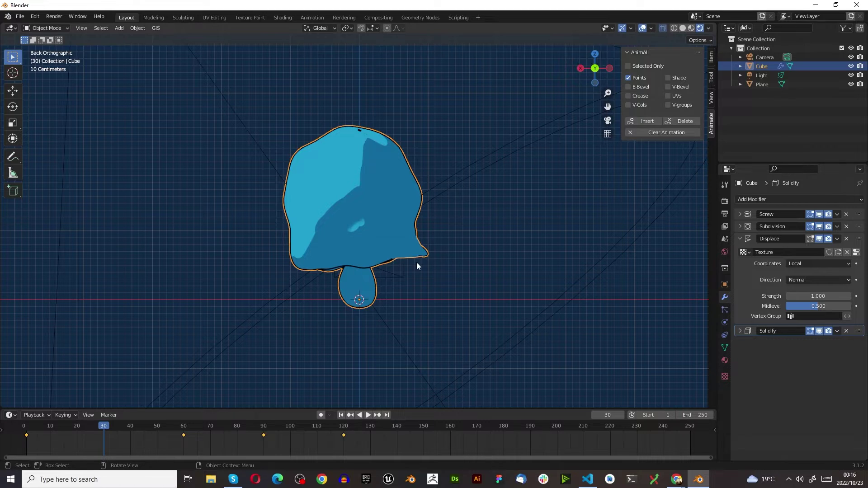
At frame 30, drag the cap's rim outward with proportional editing into a flared bell.
{"action": "left_click", "coordinate": [44, 28]}
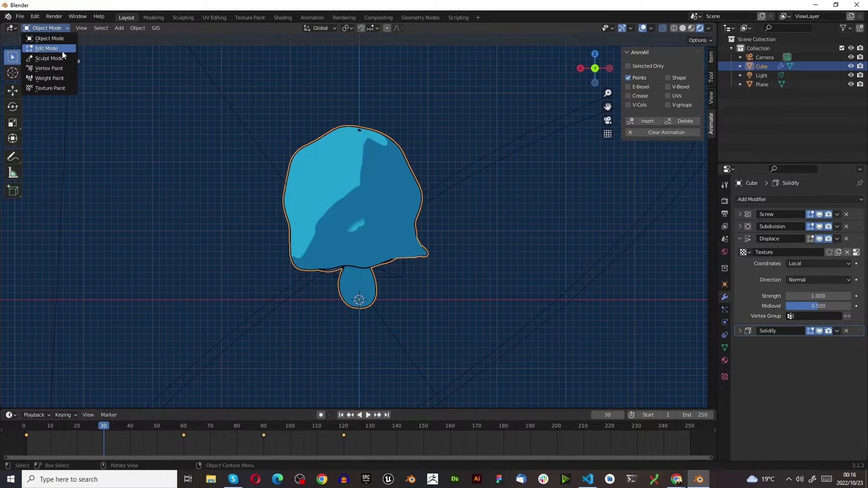
{"action": "key", "text": "Tab"}
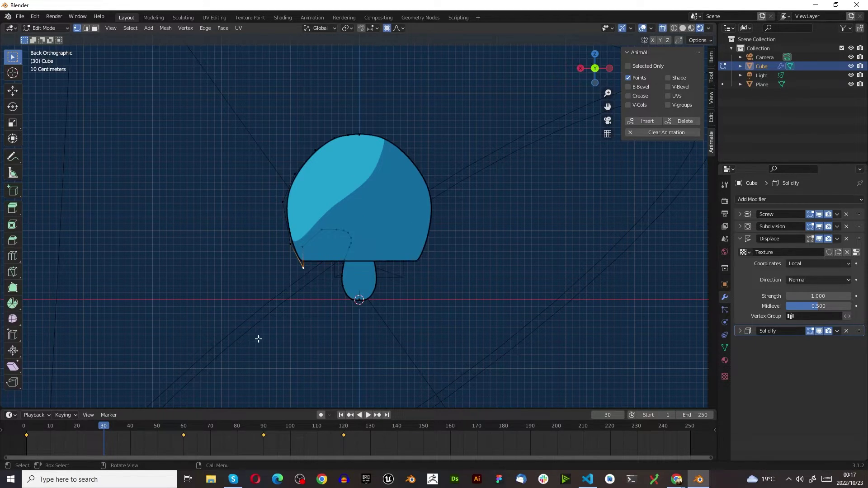
{"action": "key", "text": "g"}
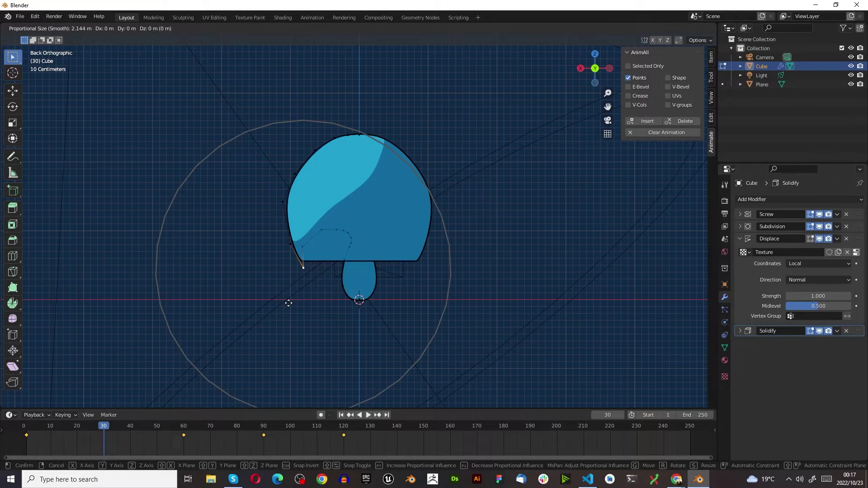
{"action": "scroll", "coordinate": [295, 304], "scroll_direction": "up", "scroll_amount": 1}
{"action": "scroll", "coordinate": [294, 304], "scroll_direction": "up", "scroll_amount": 9}
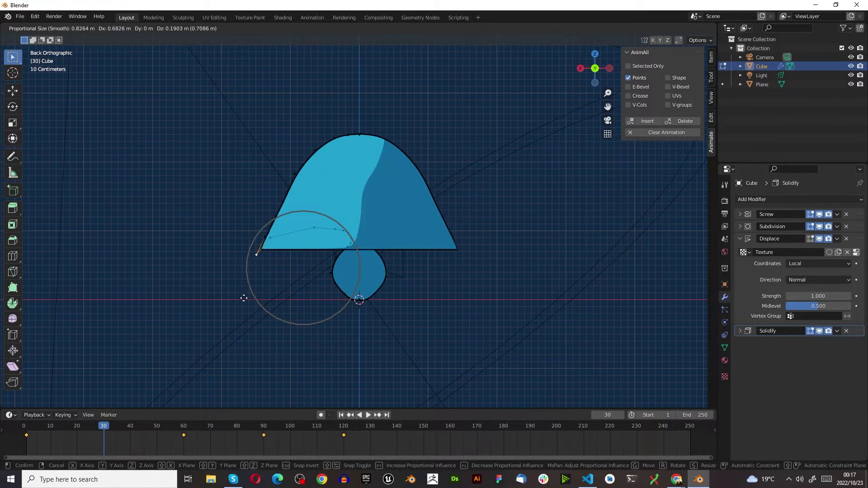
{"action": "left_click", "coordinate": [244, 298]}
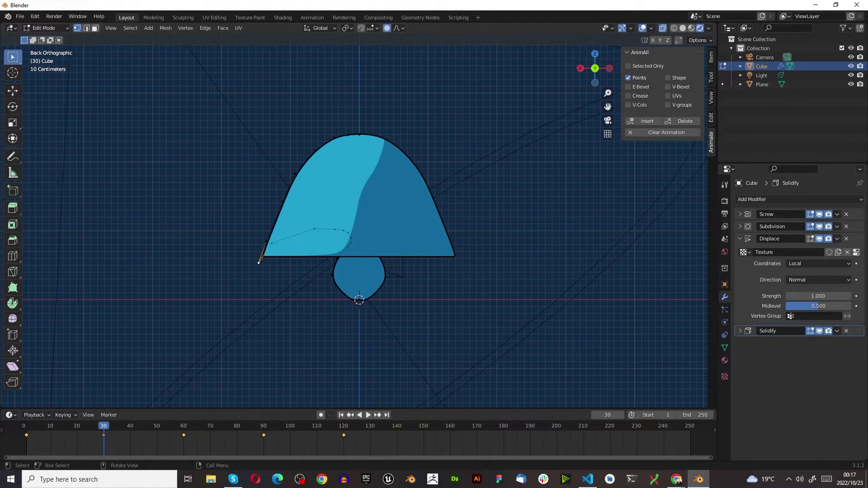
{"action": "left_click", "coordinate": [48, 29]}
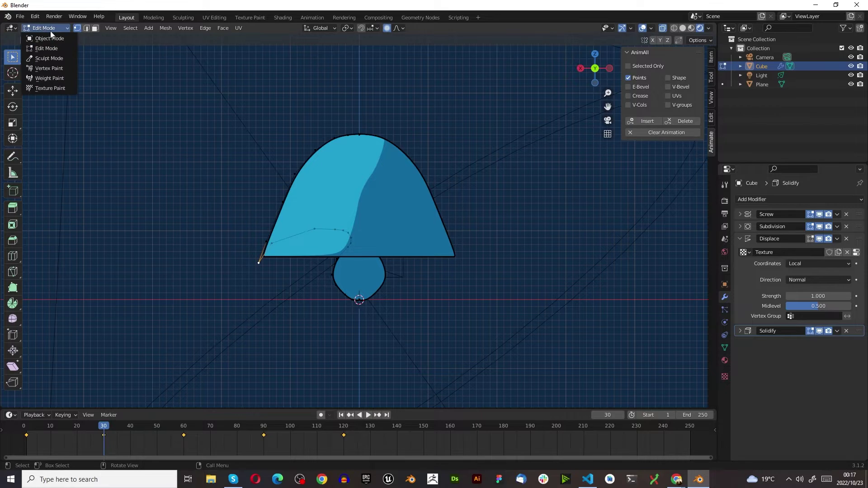
{"action": "left_click", "coordinate": [54, 39]}
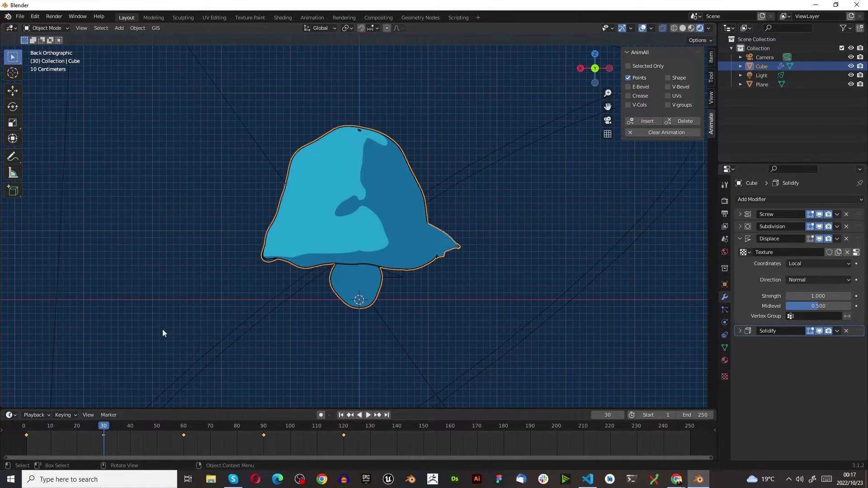
Preview the animation, rewind to the first frame and put the mushroom in Edit Mode.
{"action": "key", "text": "space"}
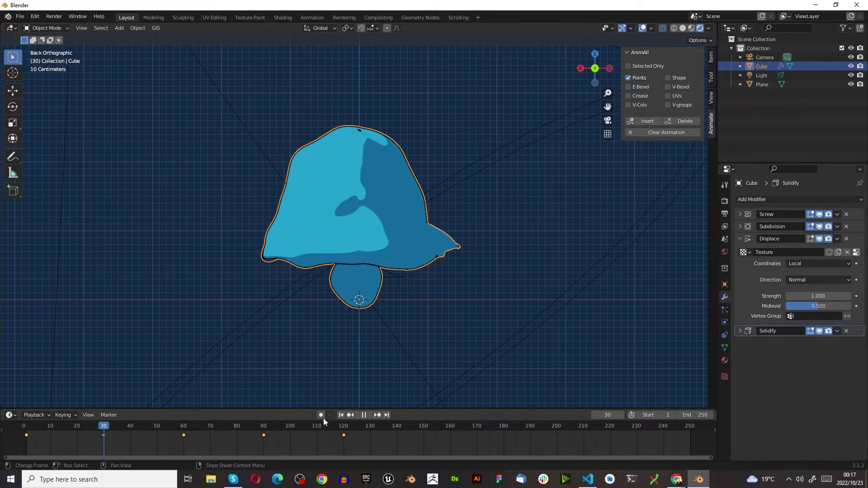
{"action": "key", "text": "space"}
{"action": "left_click", "coordinate": [341, 416]}
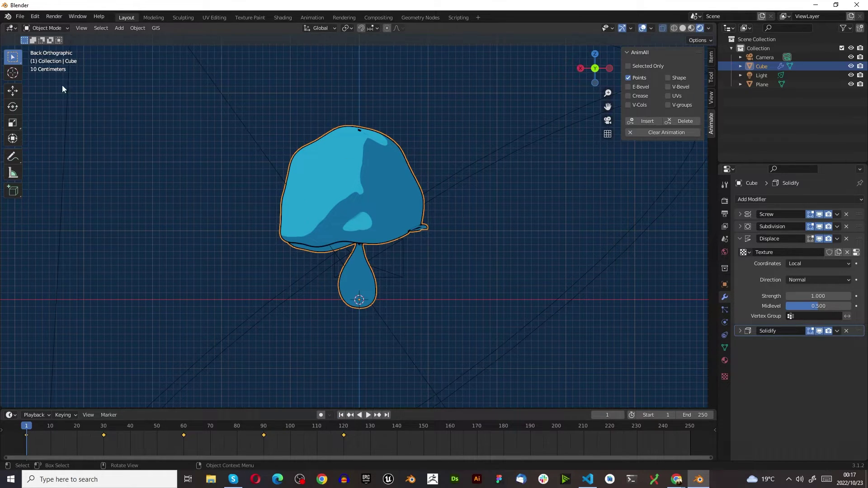
{"action": "left_click", "coordinate": [36, 29]}
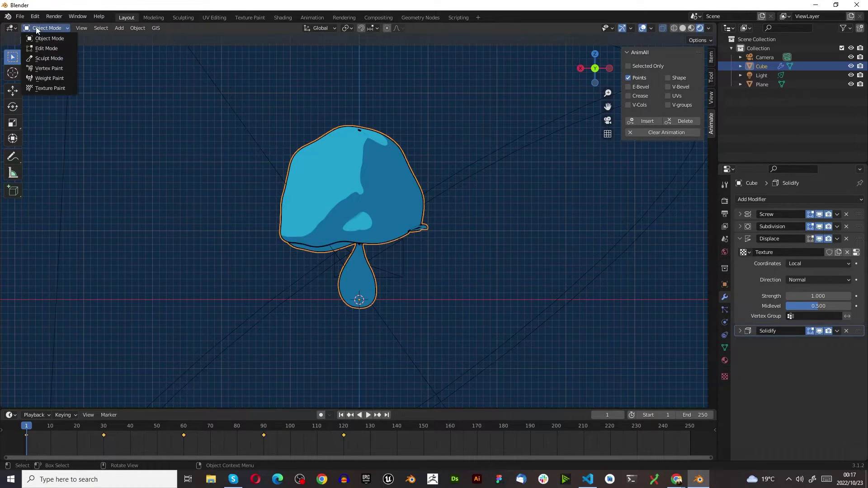
{"action": "left_click", "coordinate": [50, 48]}
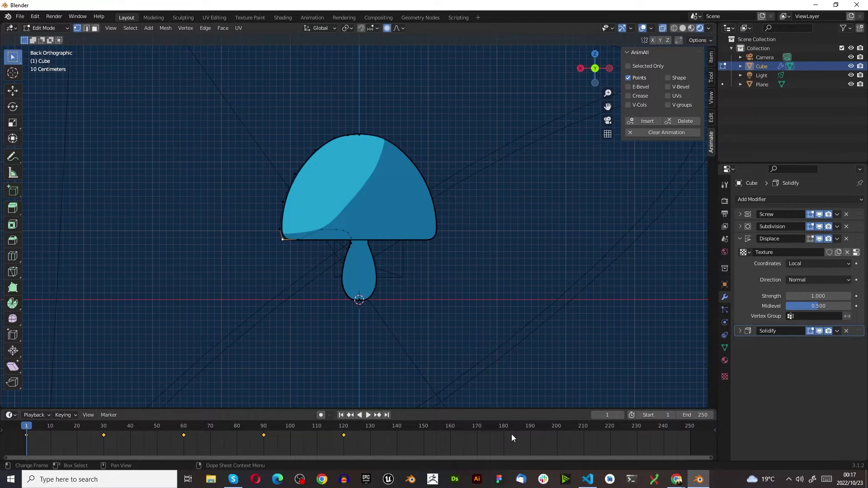
Jump to frame 160 and set the scene's end frame to 160.
{"action": "left_click", "coordinate": [604, 415]}
{"action": "type", "text": "160"}
{"action": "key", "text": "Return"}
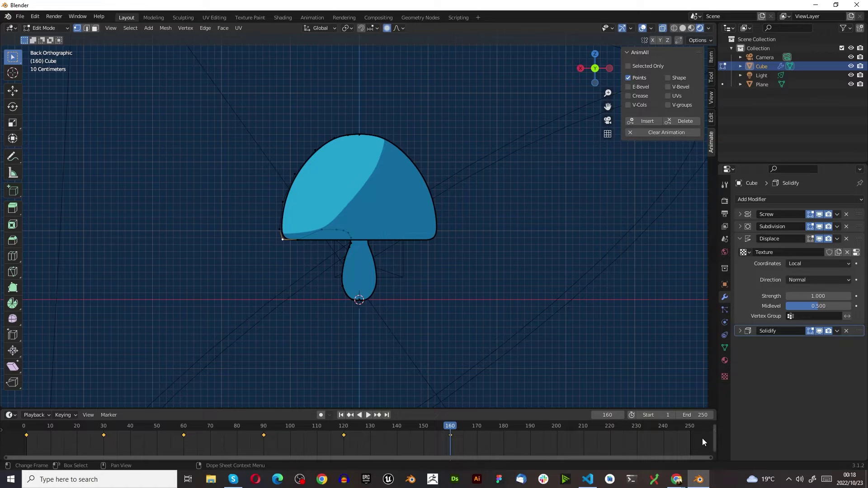
{"action": "left_click", "coordinate": [705, 415]}
{"action": "type", "text": "160"}
{"action": "key", "text": "Return"}
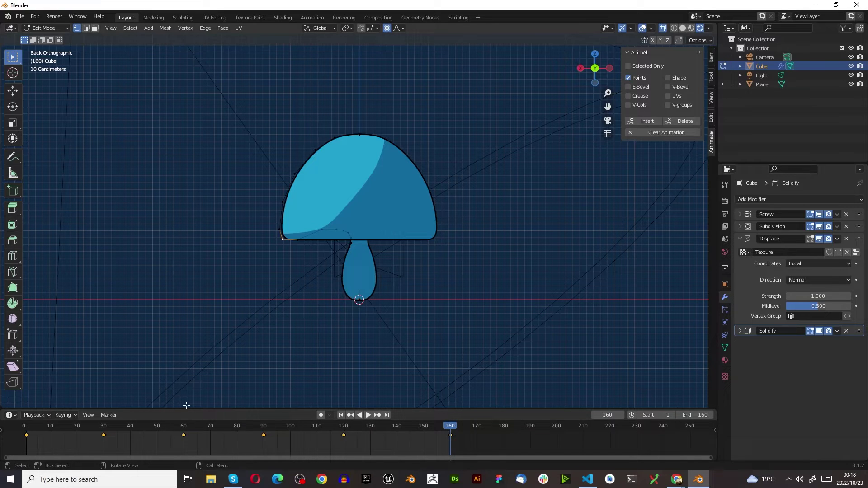
Make the timeline area taller and return the mushroom to Object Mode.
{"action": "left_click_drag", "start_coordinate": [190, 409], "coordinate": [188, 287]}
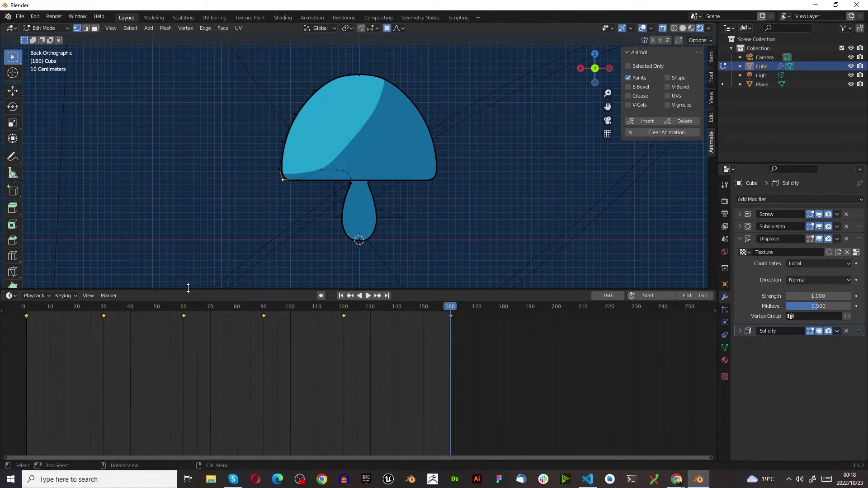
{"action": "left_click", "coordinate": [45, 28]}
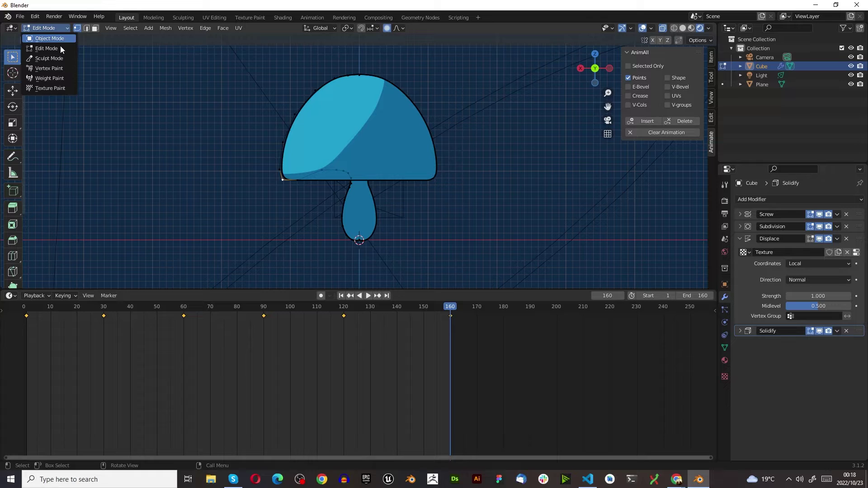
{"action": "key", "text": "Tab"}
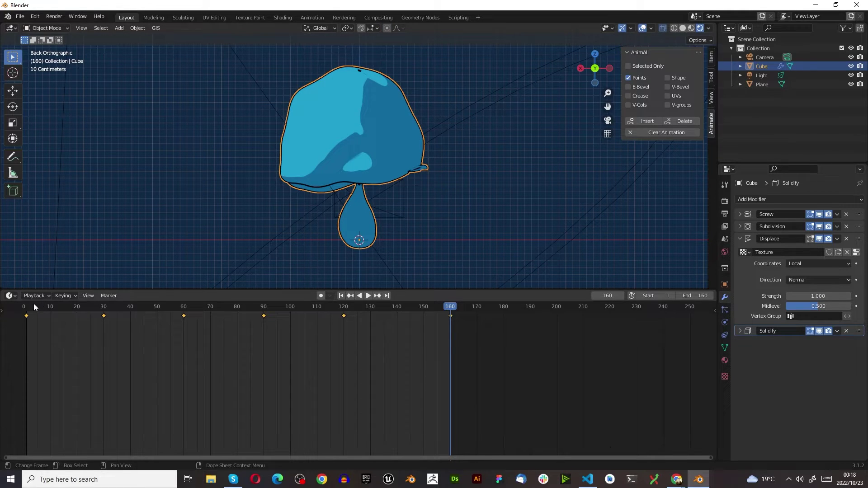
Switch the bottom editor to the Graph Editor and frame all the mushroom's animation curves.
{"action": "left_click", "coordinate": [10, 295]}
{"action": "left_click", "coordinate": [34, 295]}
{"action": "left_click", "coordinate": [10, 295]}
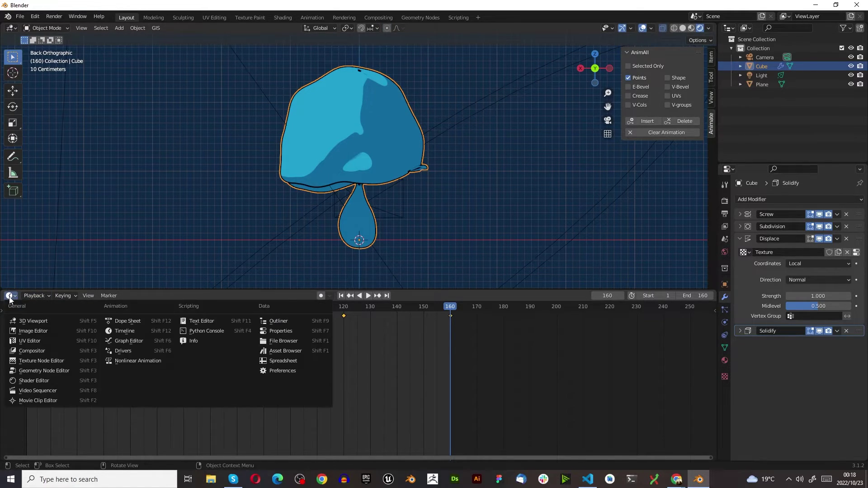
{"action": "left_click", "coordinate": [131, 343]}
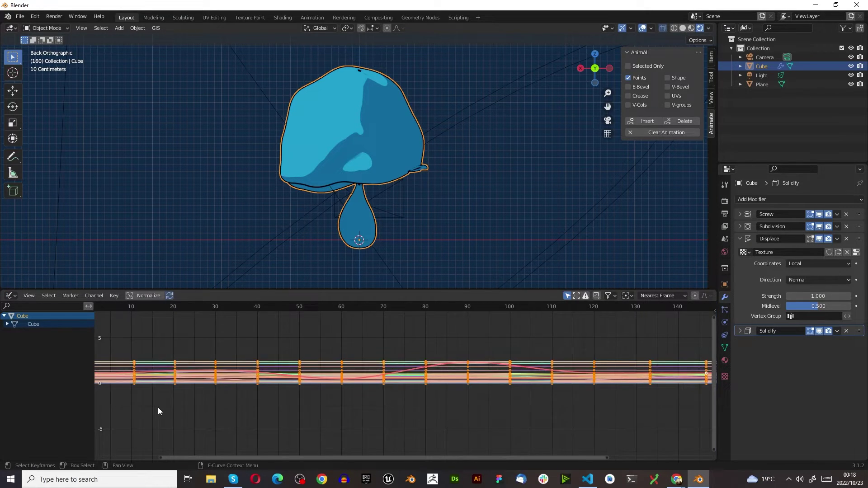
{"action": "key", "text": "Home"}
{"action": "scroll", "coordinate": [509, 408], "scroll_direction": "up", "scroll_amount": 6}
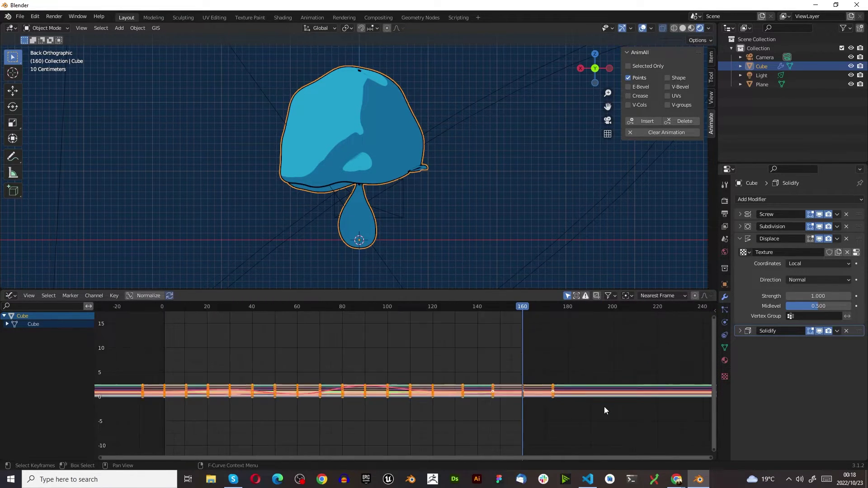
{"action": "scroll", "coordinate": [468, 386], "scroll_direction": "down", "scroll_amount": 5}
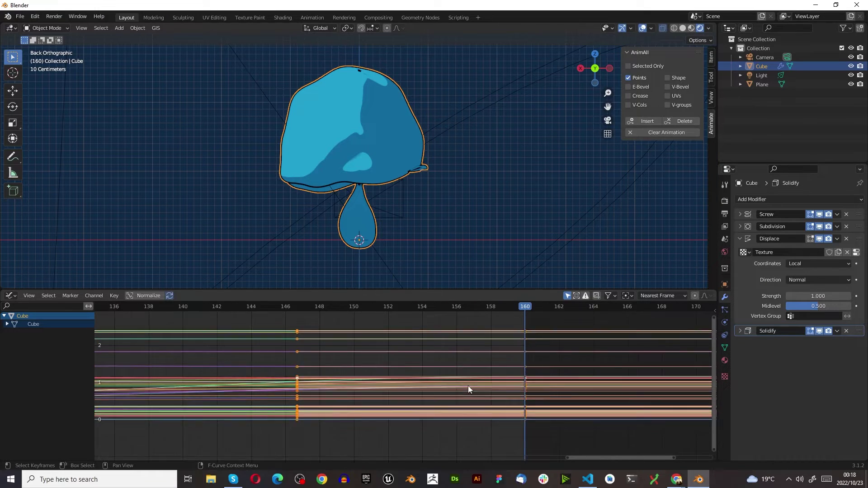
{"action": "scroll", "coordinate": [206, 399], "scroll_direction": "down", "scroll_amount": 1}
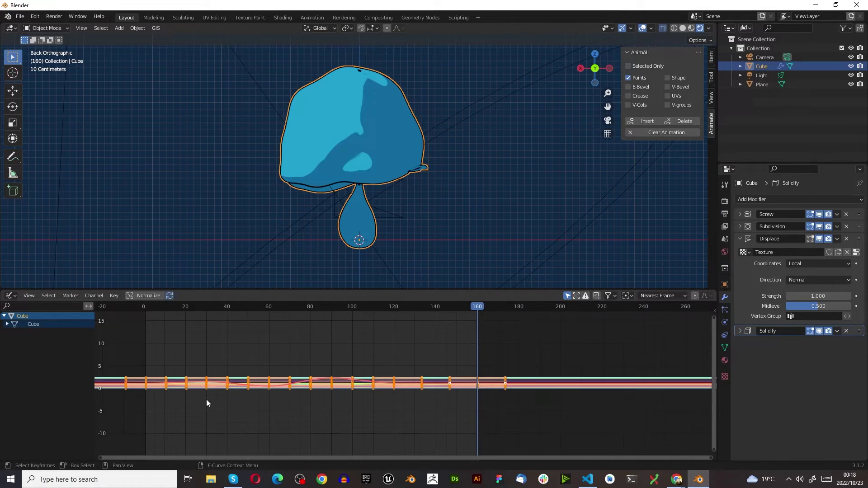
{"action": "scroll", "coordinate": [379, 430], "scroll_direction": "up", "scroll_amount": 3}
{"action": "scroll", "coordinate": [412, 381], "scroll_direction": "down", "scroll_amount": 3}
{"action": "key", "text": "Home"}
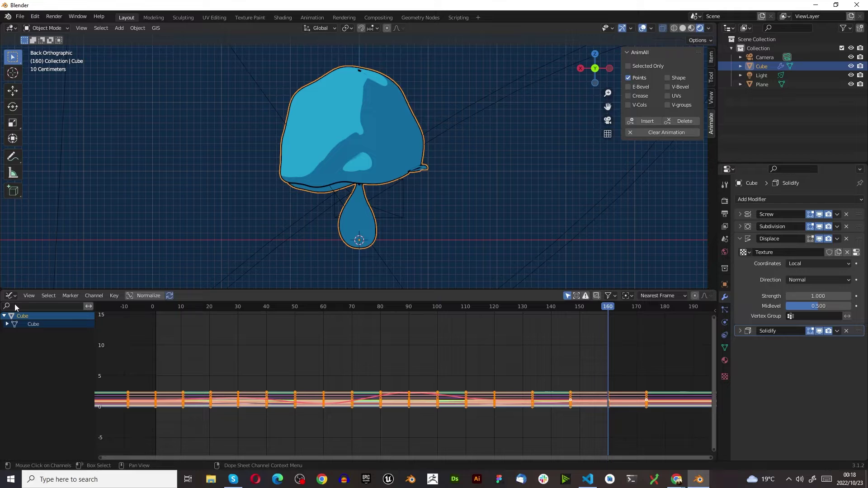
{"action": "left_click", "coordinate": [10, 296]}
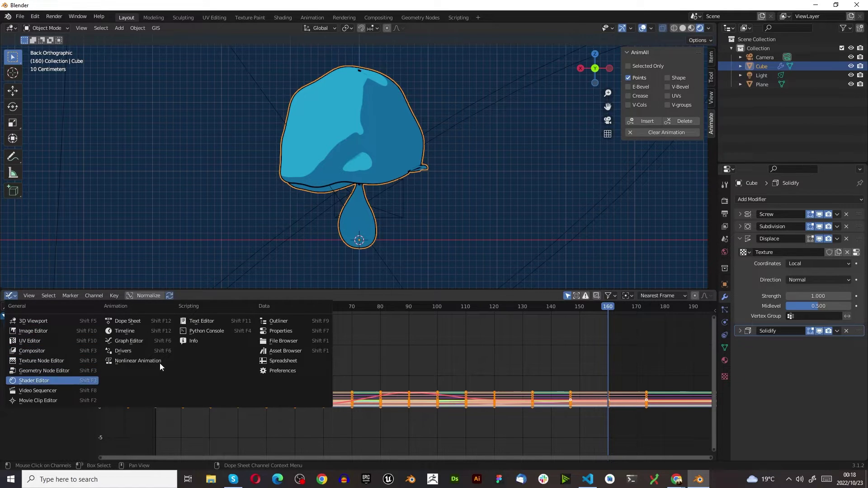
Switch the bottom area back to the Timeline and show the Output Properties.
{"action": "left_click", "coordinate": [135, 331]}
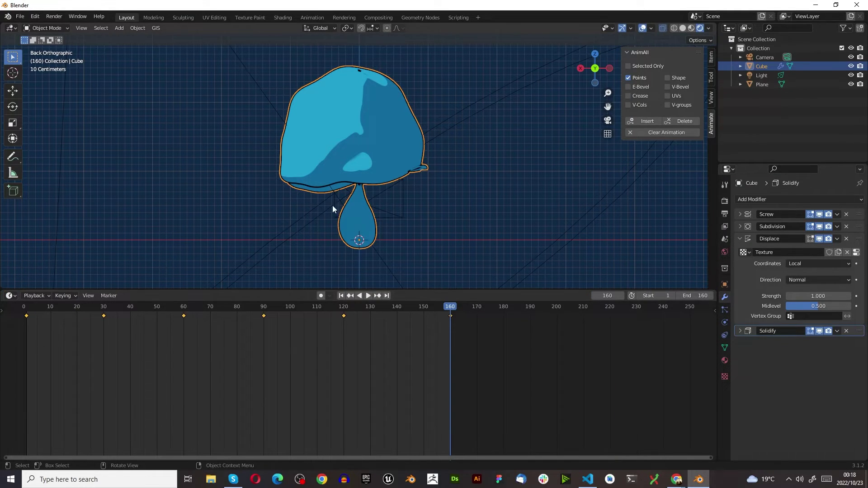
{"action": "left_click", "coordinate": [54, 16]}
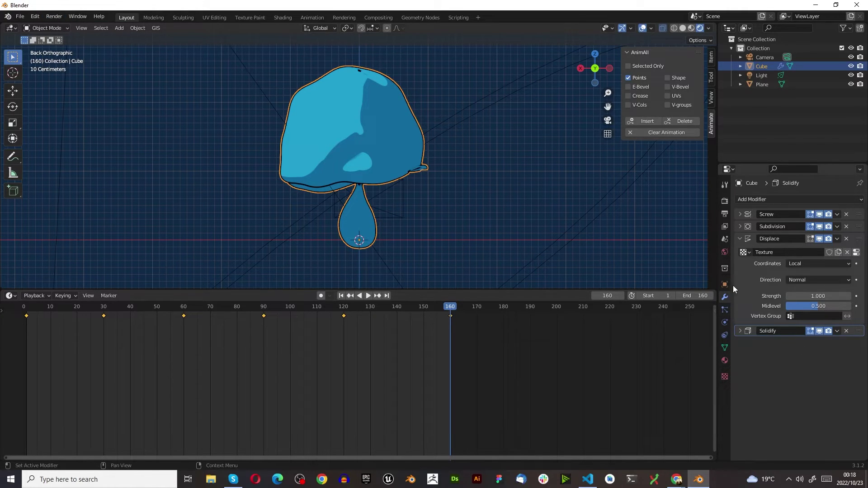
{"action": "left_click", "coordinate": [725, 217]}
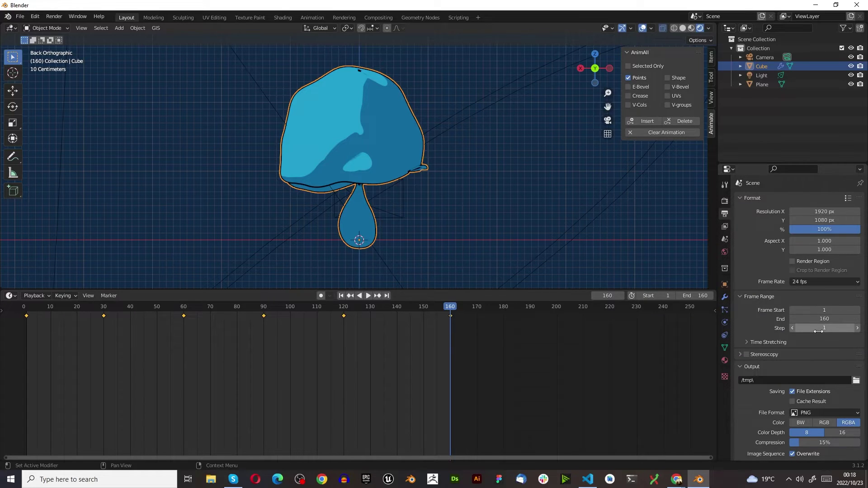
Keep PNG output with 0% compression and render the whole animation as image frames.
{"action": "scroll", "coordinate": [814, 340], "scroll_direction": "down", "scroll_amount": 2}
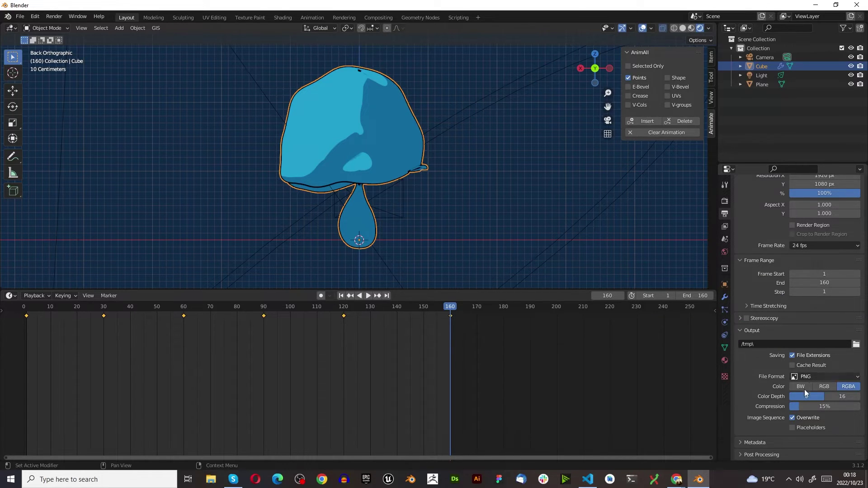
{"action": "left_click_drag", "start_coordinate": [809, 406], "coordinate": [793, 406]}
{"action": "left_click", "coordinate": [816, 376]}
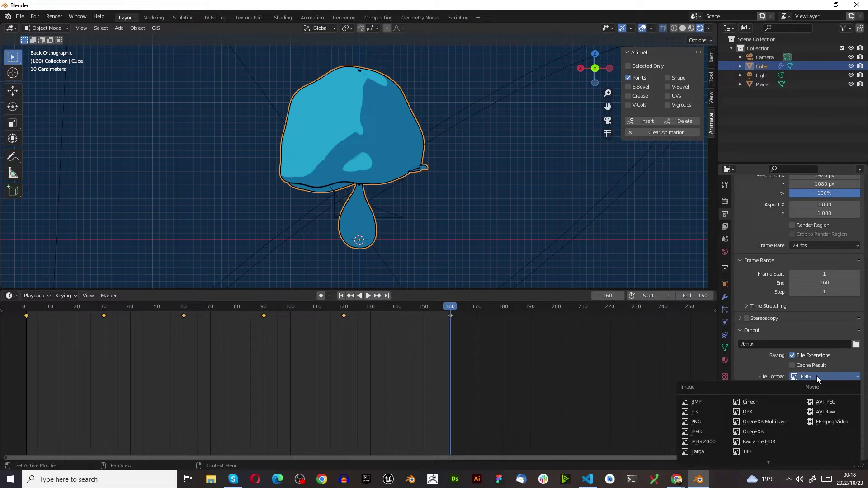
{"action": "left_click", "coordinate": [817, 376]}
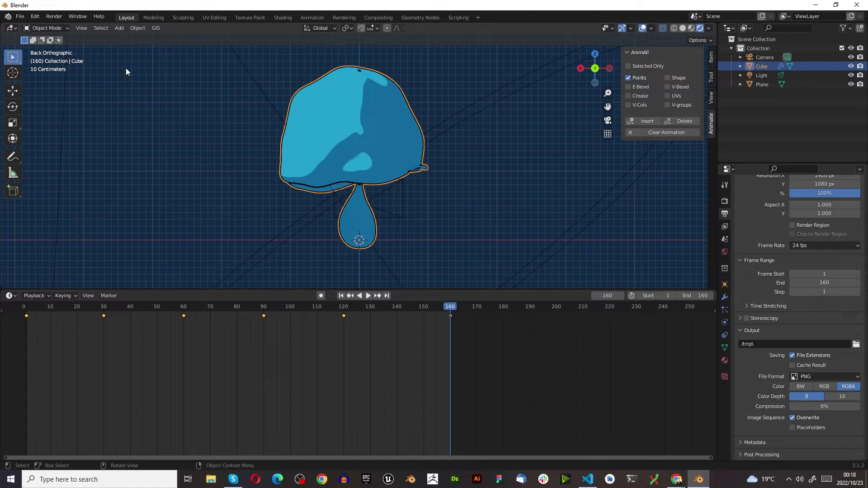
{"action": "left_click", "coordinate": [50, 17]}
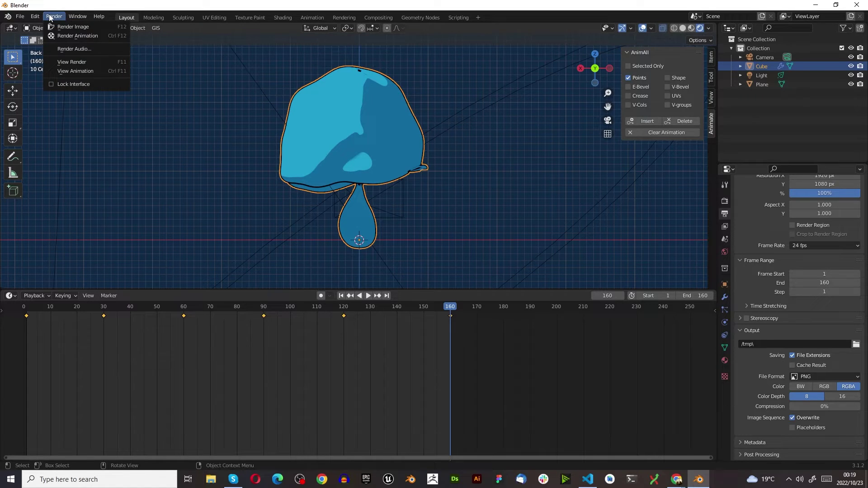
{"action": "left_click", "coordinate": [63, 40]}
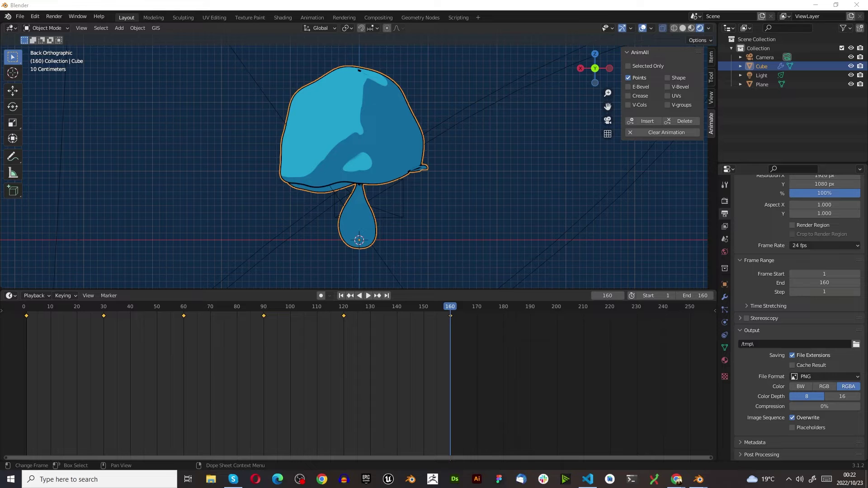
{"action": "key", "text": "super+e"}
{"action": "left_click", "coordinate": [256, 265]}
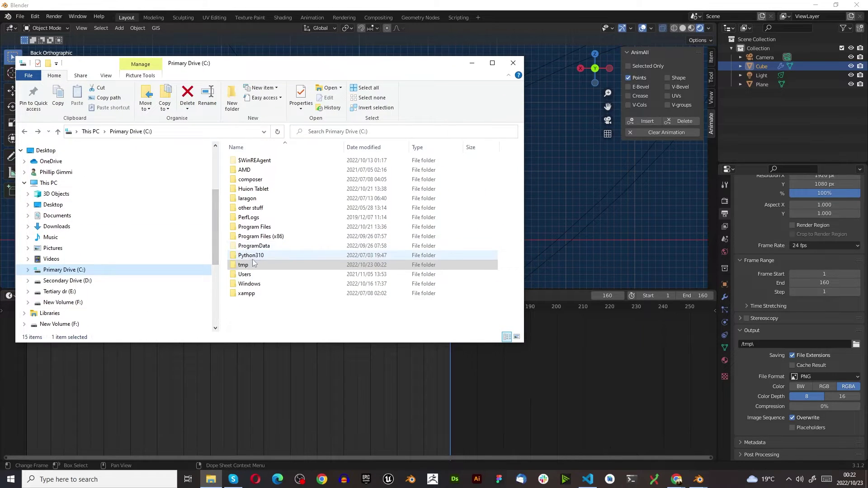
{"action": "double_click", "coordinate": [255, 265]}
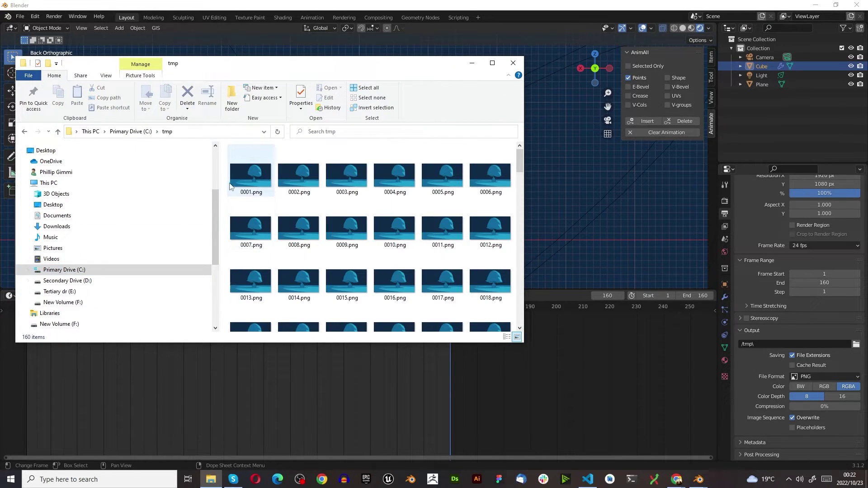
{"action": "scroll", "coordinate": [247, 185], "scroll_direction": "down", "scroll_amount": 5}
{"action": "scroll", "coordinate": [248, 185], "scroll_direction": "down", "scroll_amount": 10}
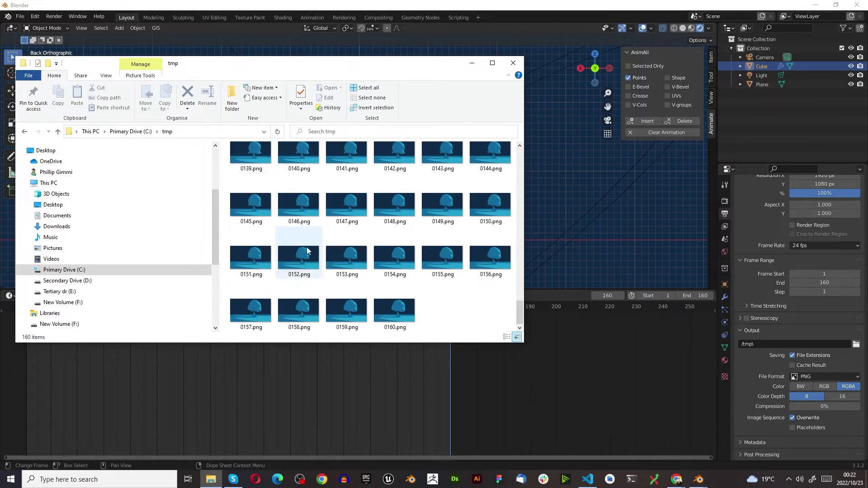
{"action": "scroll", "coordinate": [404, 281], "scroll_direction": "up", "scroll_amount": 15}
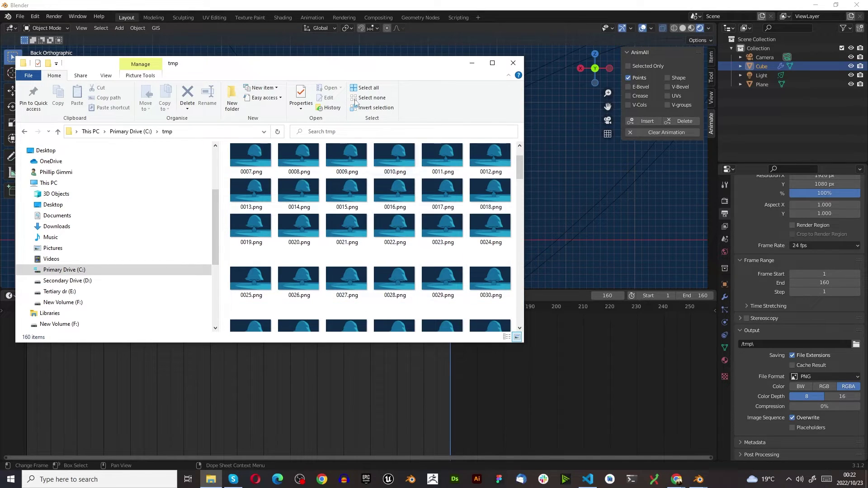
{"action": "left_click", "coordinate": [512, 63]}
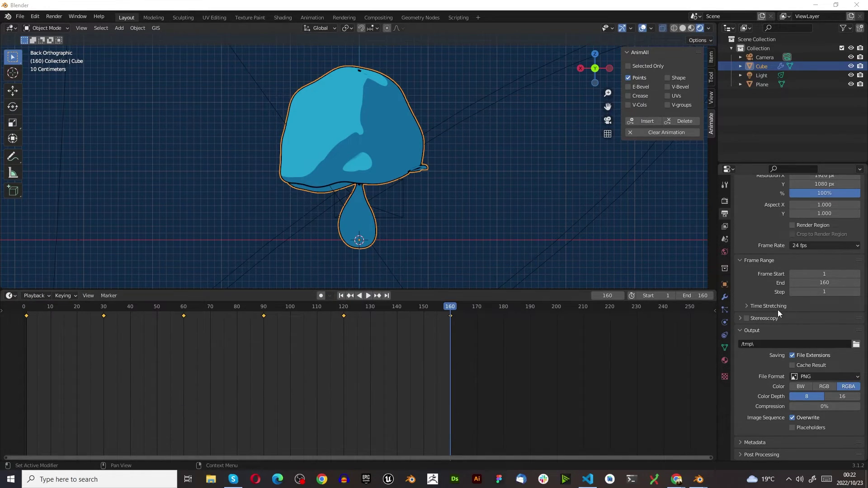
Keep the end frame at 160 and turn the top area into the Video Sequencer.
{"action": "left_click", "coordinate": [701, 297]}
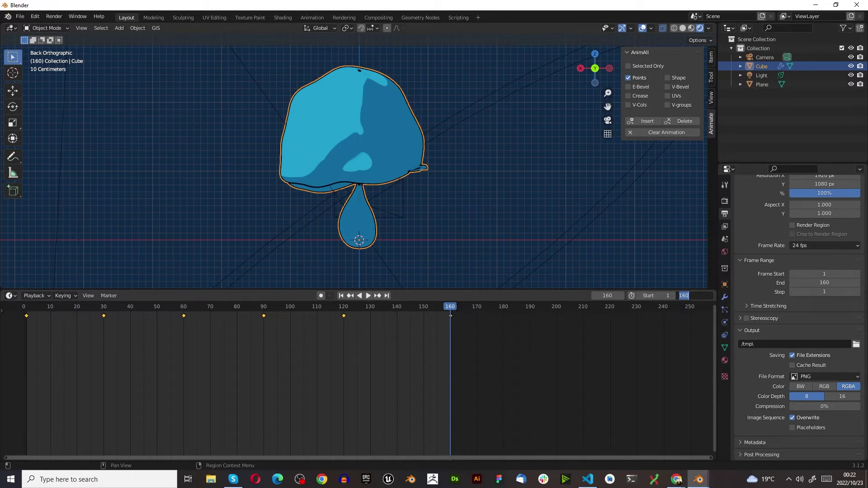
{"action": "key", "text": "Return"}
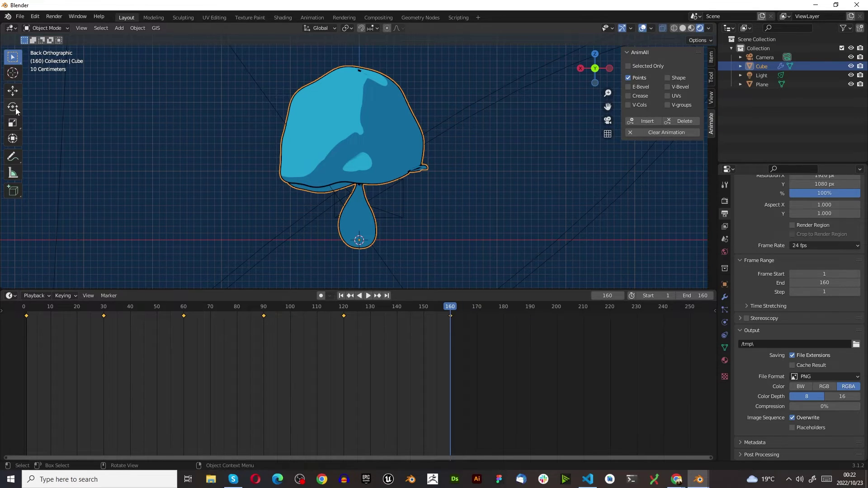
{"action": "left_click", "coordinate": [11, 29]}
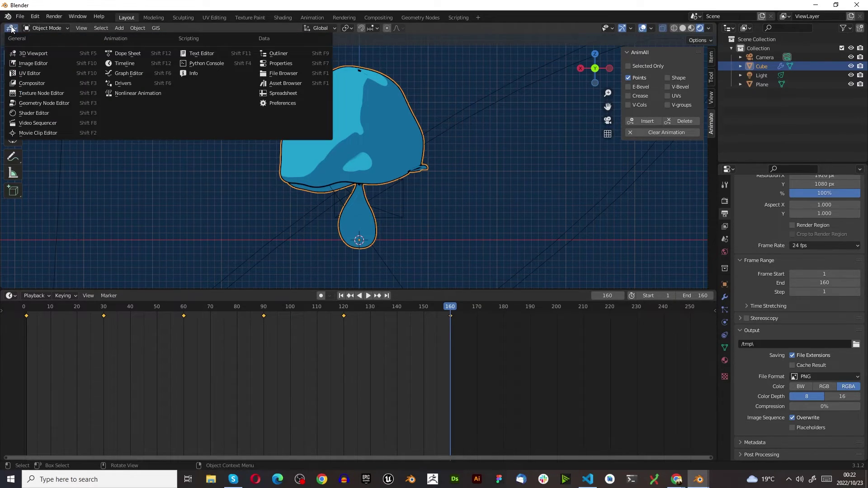
{"action": "left_click", "coordinate": [53, 124]}
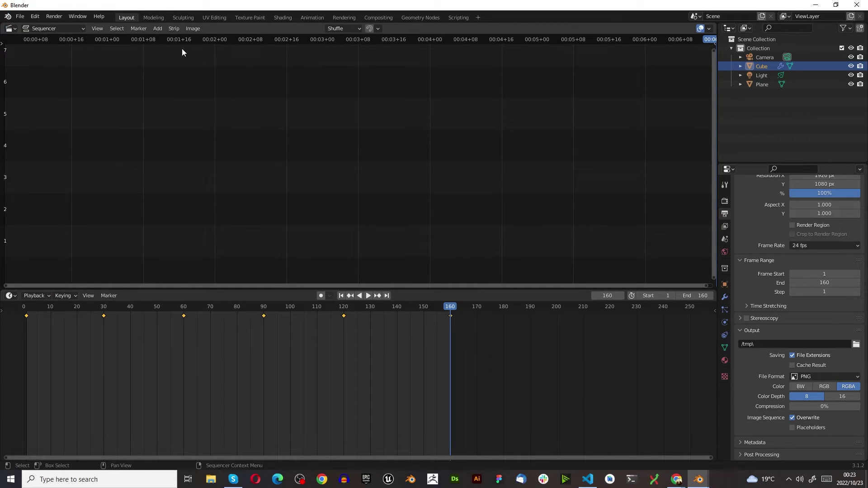
Start adding an image sequence from C:\tmp, sorting frames by name and selecting all.
{"action": "left_click", "coordinate": [156, 28]}
{"action": "left_click", "coordinate": [201, 86]}
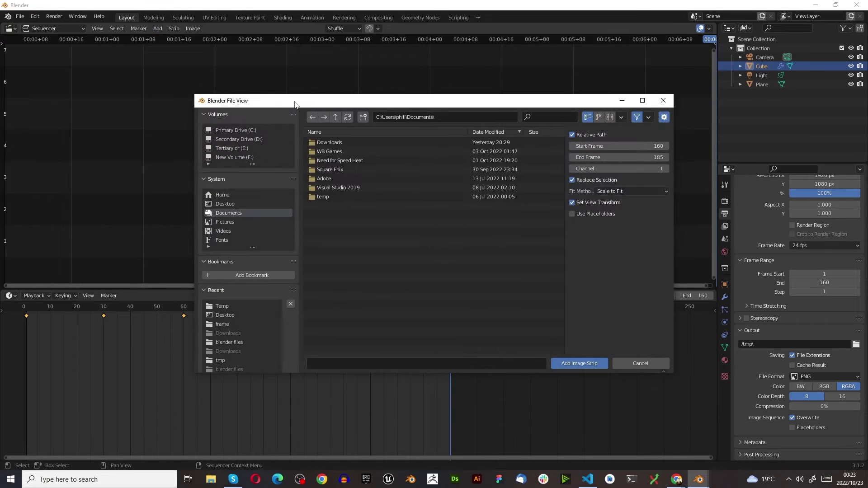
{"action": "left_click_drag", "start_coordinate": [294, 104], "coordinate": [276, 108]}
{"action": "key", "text": "Escape"}
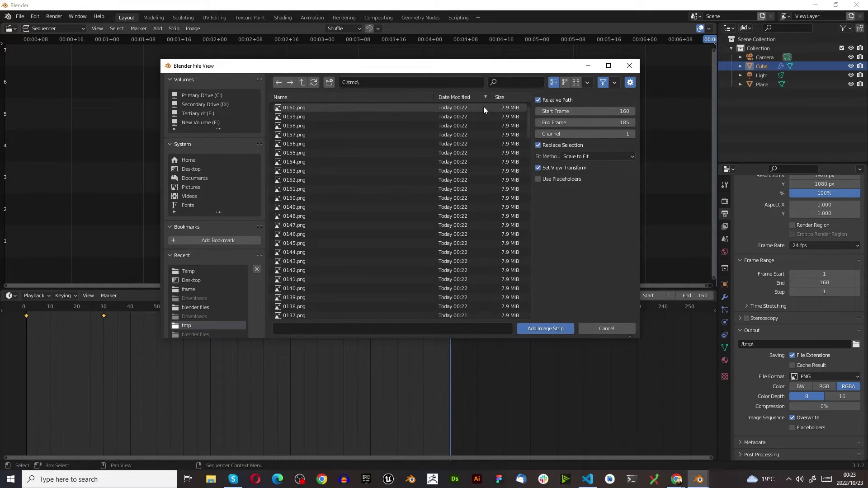
{"action": "left_click", "coordinate": [314, 97]}
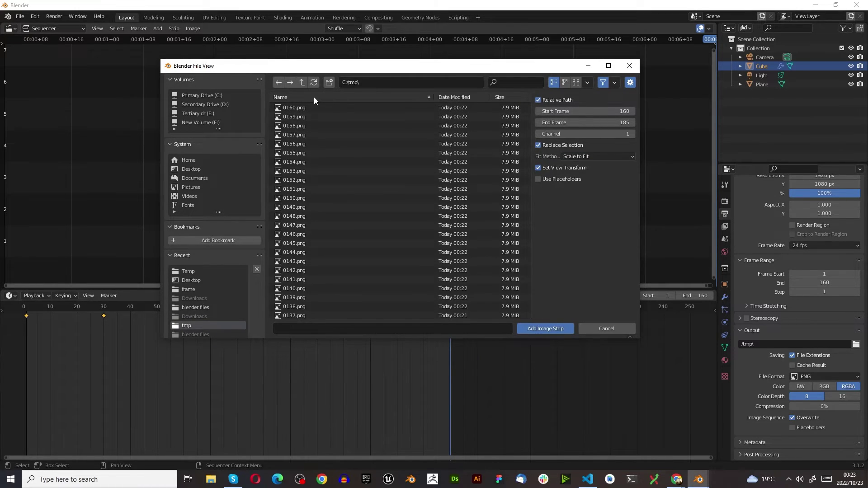
{"action": "left_click", "coordinate": [314, 97]}
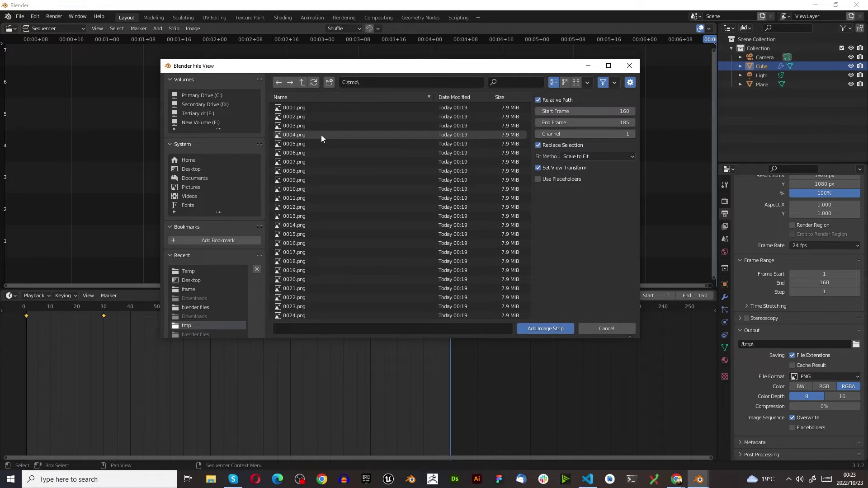
{"action": "key", "text": "a"}
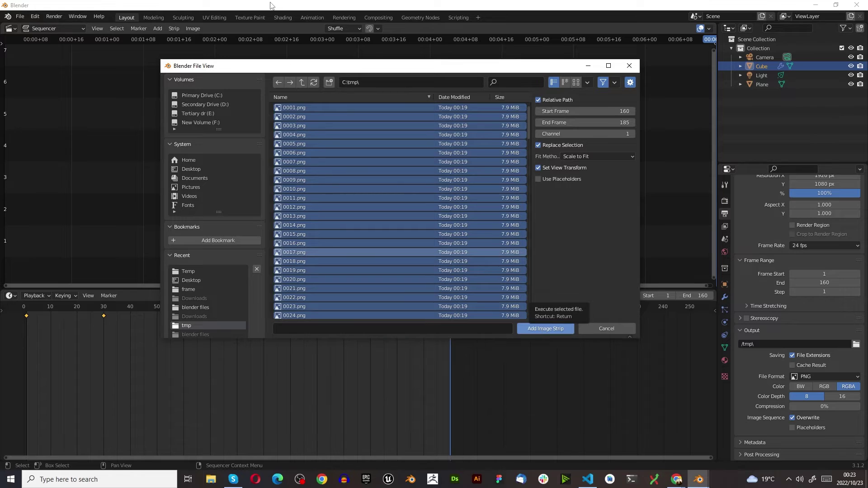
Cancel the file browser and move the playhead back to frame 1.
{"action": "left_click", "coordinate": [617, 326]}
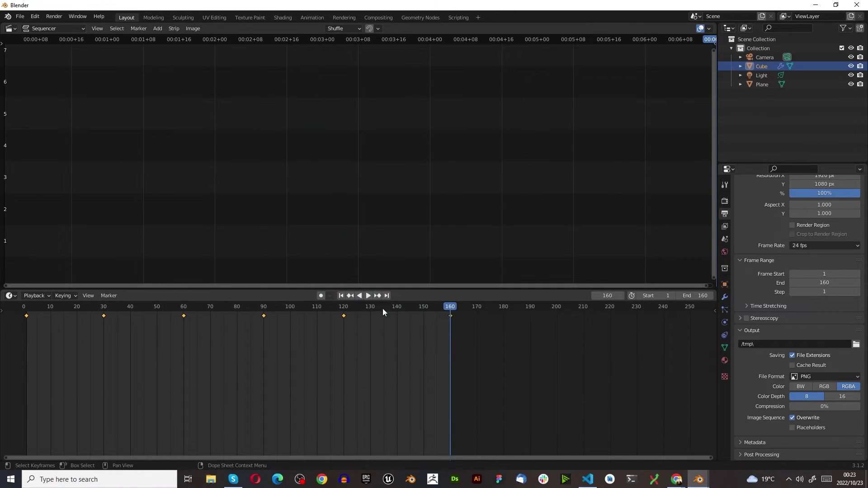
{"action": "left_click", "coordinate": [341, 295]}
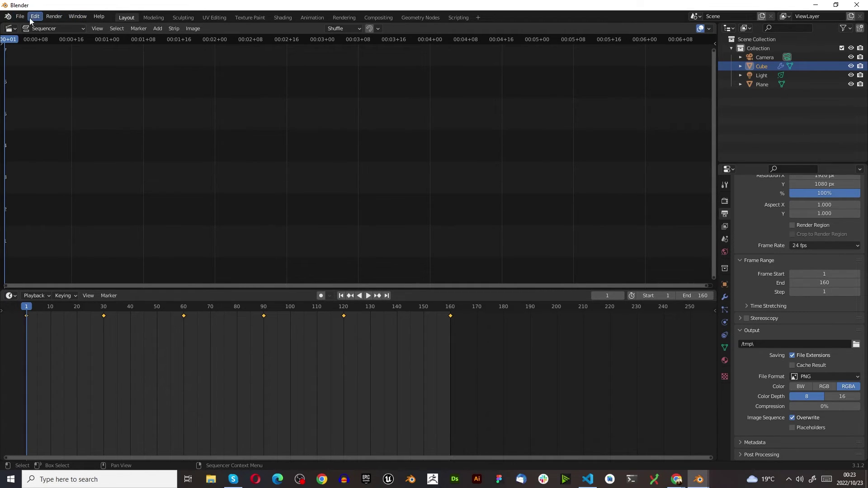
{"action": "left_click", "coordinate": [160, 31]}
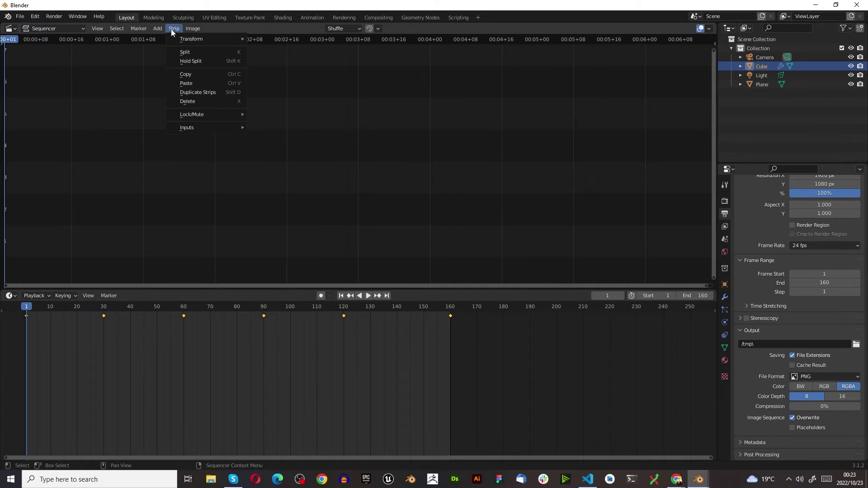
{"action": "left_click", "coordinate": [160, 31]}
Add all PNG frames from C:\tmp, starting at 0001.png, as one image strip.
{"action": "left_click", "coordinate": [159, 31]}
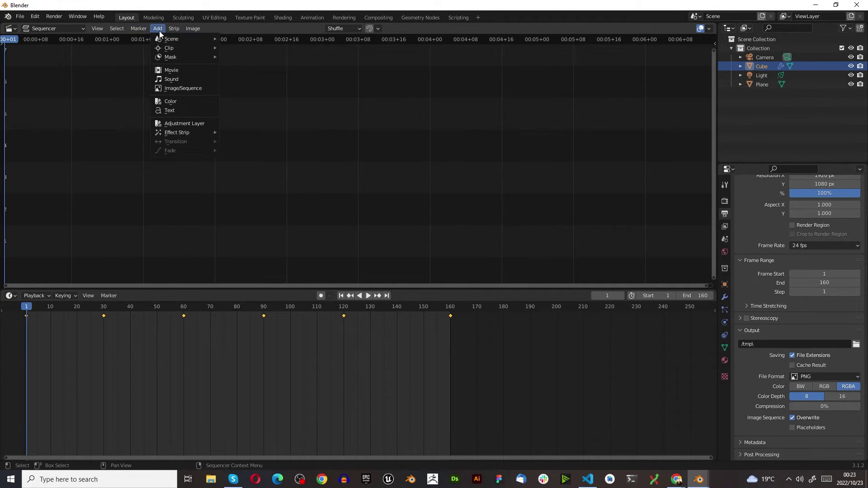
{"action": "left_click", "coordinate": [173, 88]}
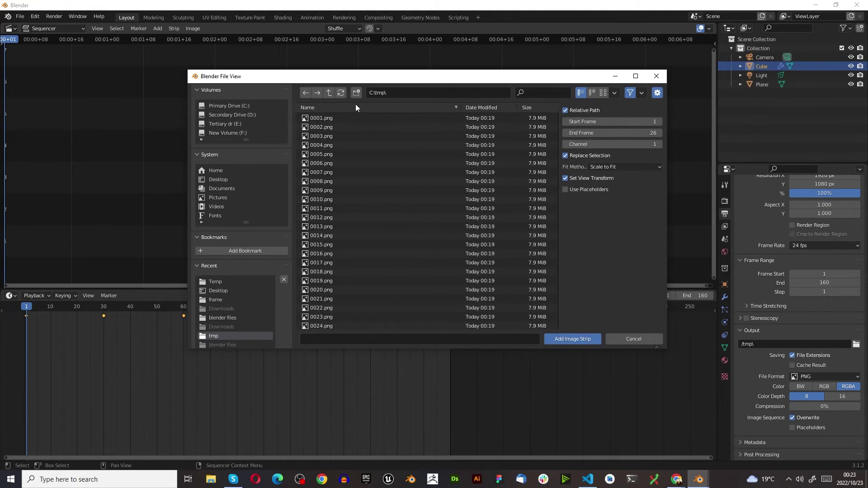
{"action": "left_click", "coordinate": [352, 108]}
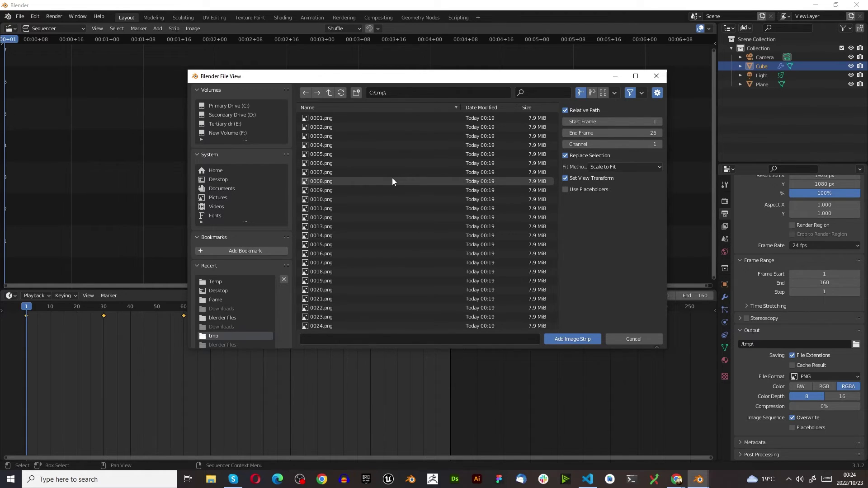
{"action": "key", "text": "a"}
{"action": "left_click", "coordinate": [591, 341]}
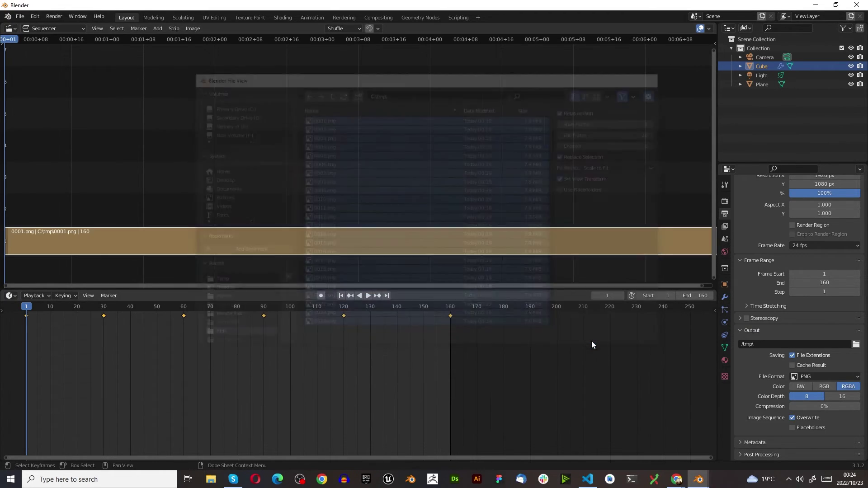
Set the output file format to AVI JPEG with quality at 100%.
{"action": "scroll", "coordinate": [336, 197], "scroll_direction": "down", "scroll_amount": 4}
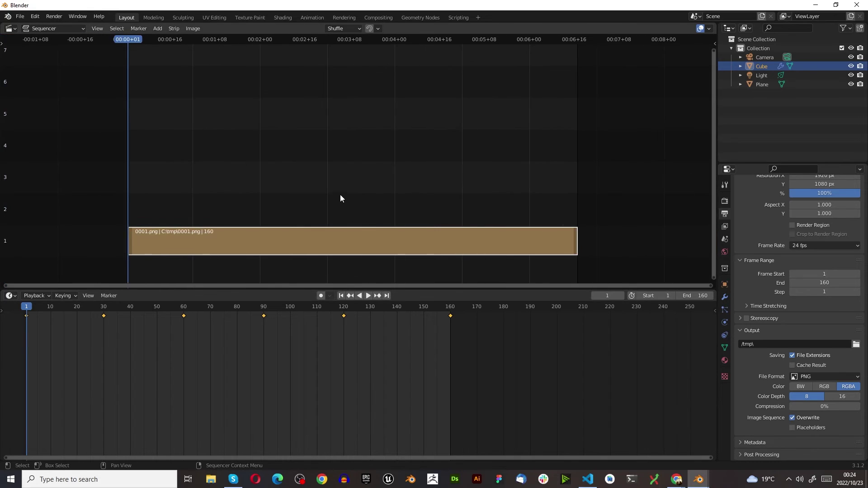
{"action": "scroll", "coordinate": [227, 420], "scroll_direction": "down", "scroll_amount": 3}
{"action": "scroll", "coordinate": [228, 417], "scroll_direction": "up", "scroll_amount": 2}
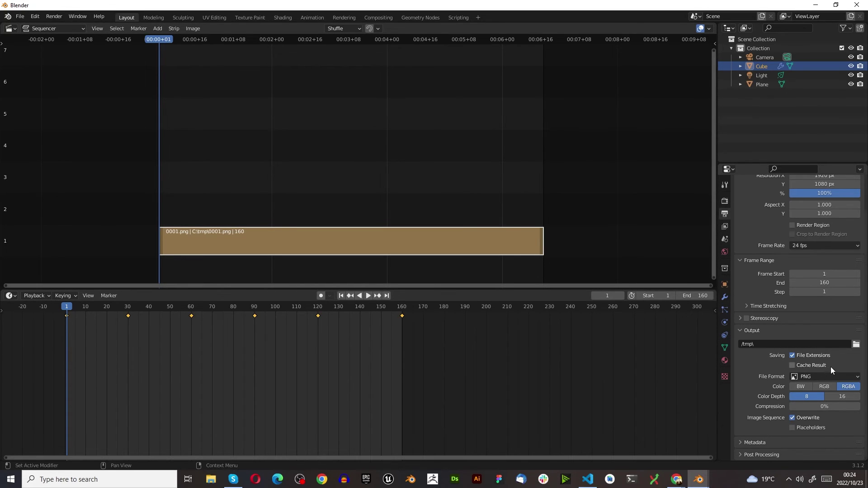
{"action": "left_click", "coordinate": [823, 376]}
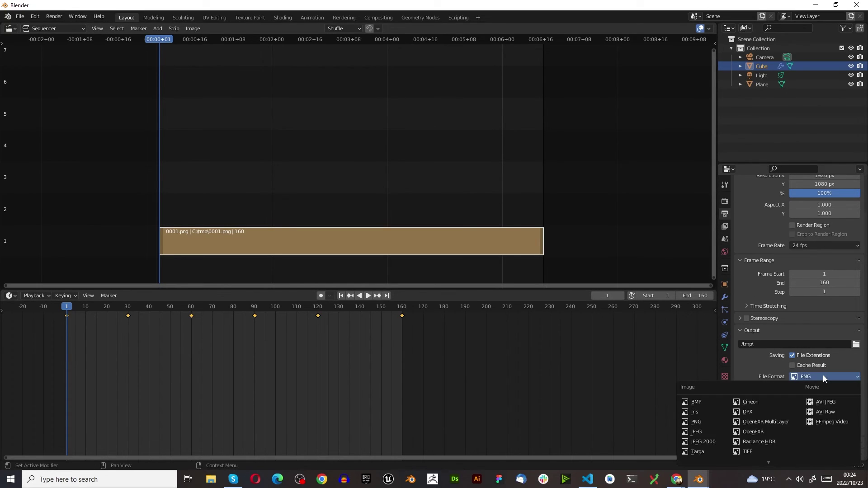
{"action": "left_click", "coordinate": [839, 401]}
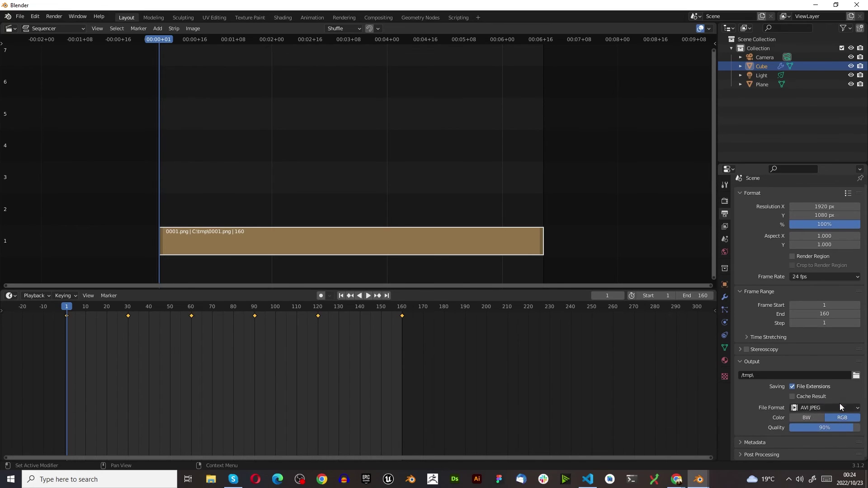
{"action": "left_click_drag", "start_coordinate": [828, 429], "coordinate": [862, 428]}
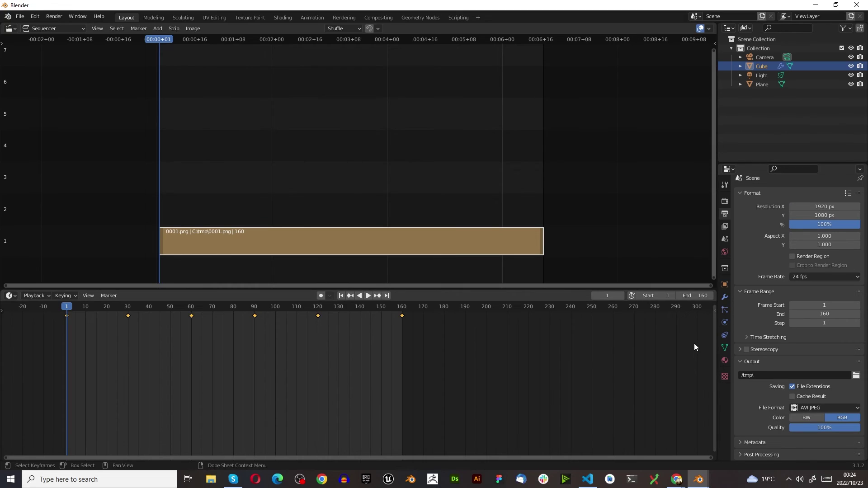
{"action": "left_click", "coordinate": [63, 18]}
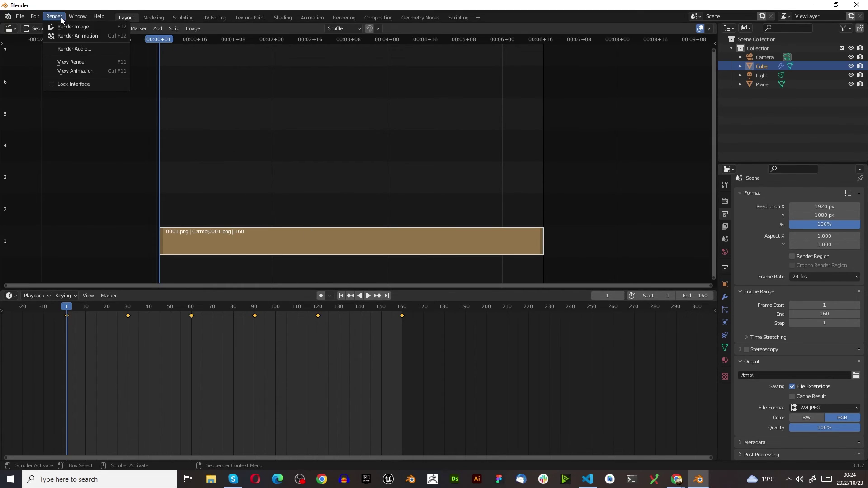
Render all 160 sequenced frames out to the AVI video with Render Animation.
{"action": "left_click", "coordinate": [76, 36]}
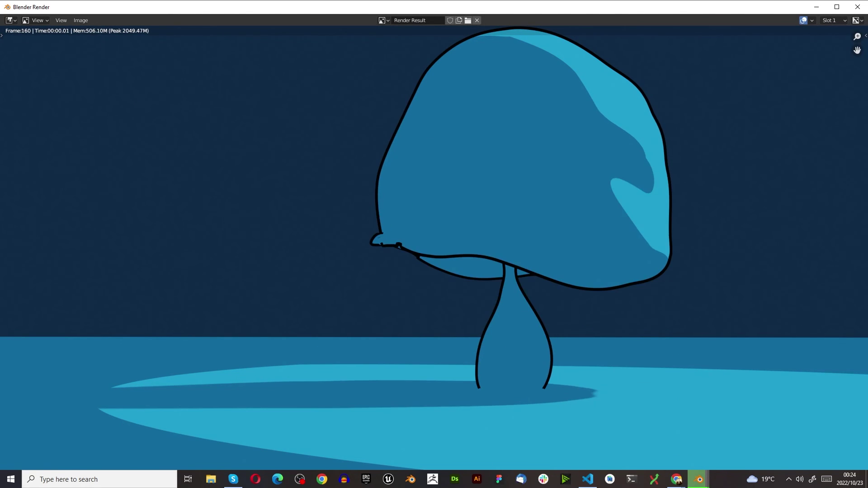
Close the render window and play back 0001-0160.avi via View Animation.
{"action": "left_click", "coordinate": [856, 8]}
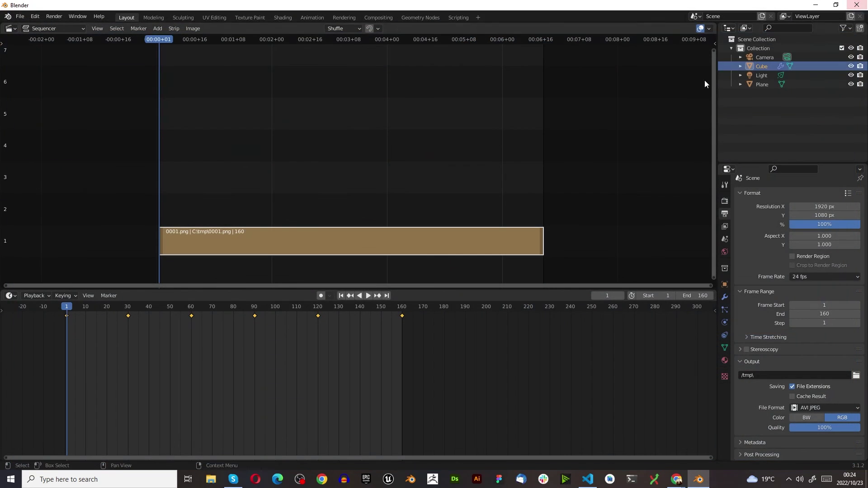
{"action": "left_click", "coordinate": [60, 18]}
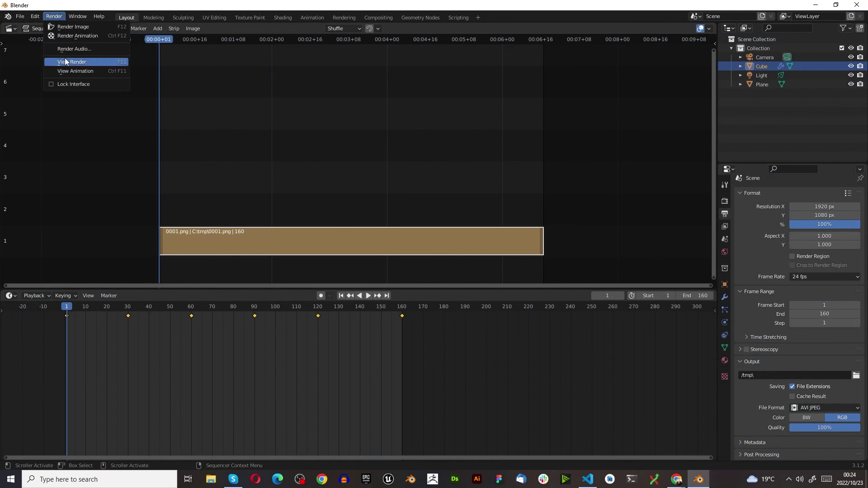
{"action": "left_click", "coordinate": [72, 70]}
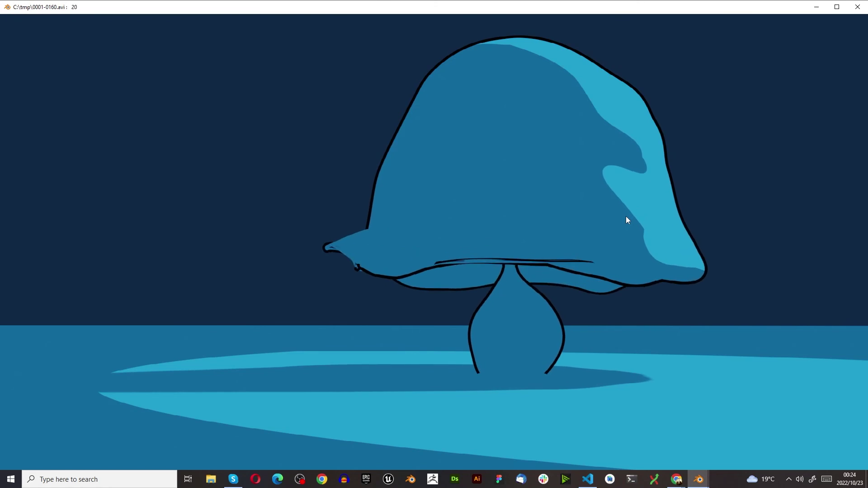